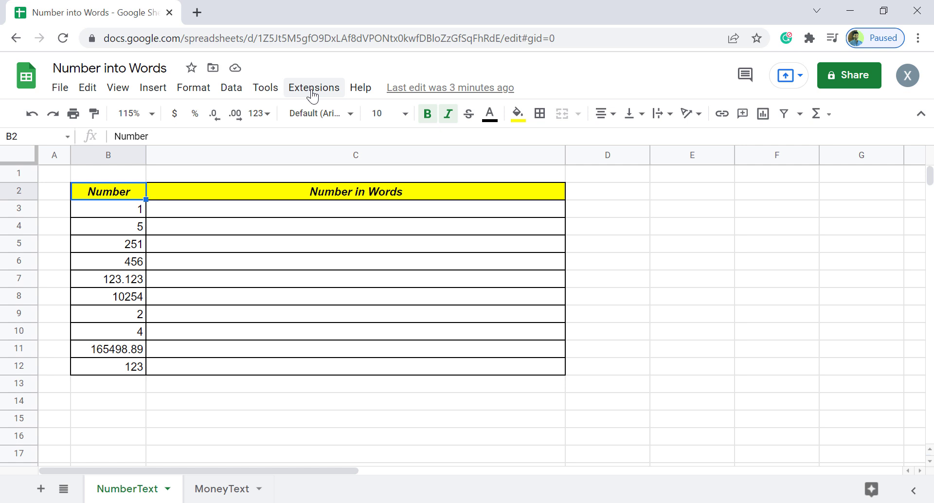
- Search the Google Workspace Marketplace for the Numbertext add-on and open its details page
{"action": "left_click", "coordinate": [312, 95]}
{"action": "mouse_move", "coordinate": [367, 117]}
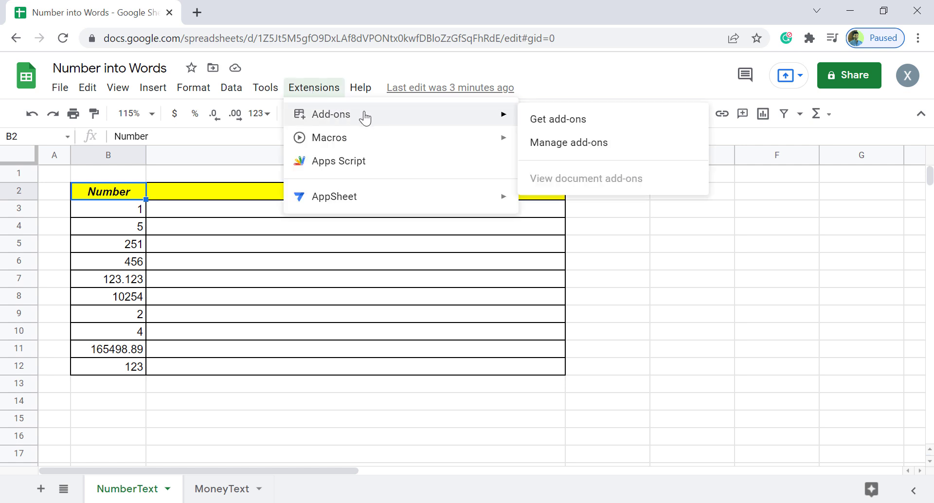
{"action": "left_click", "coordinate": [590, 132]}
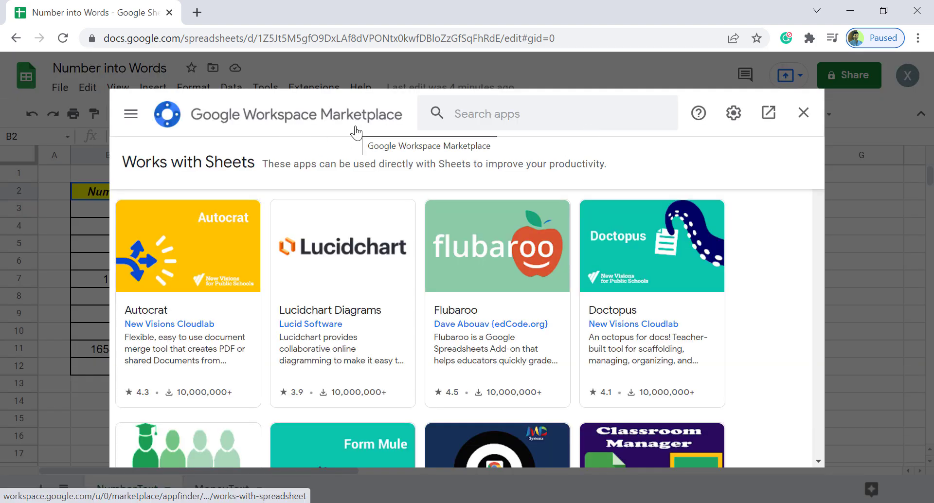
{"action": "left_click", "coordinate": [475, 115]}
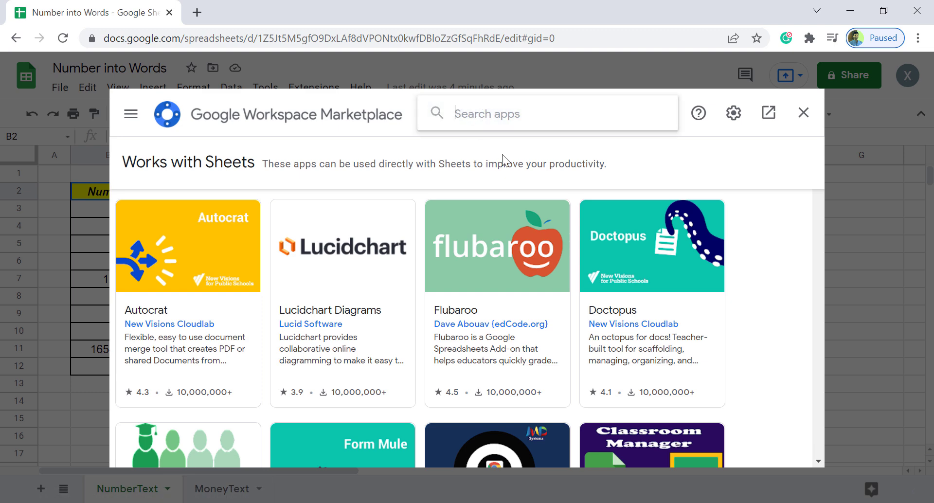
{"action": "type", "text": "number"}
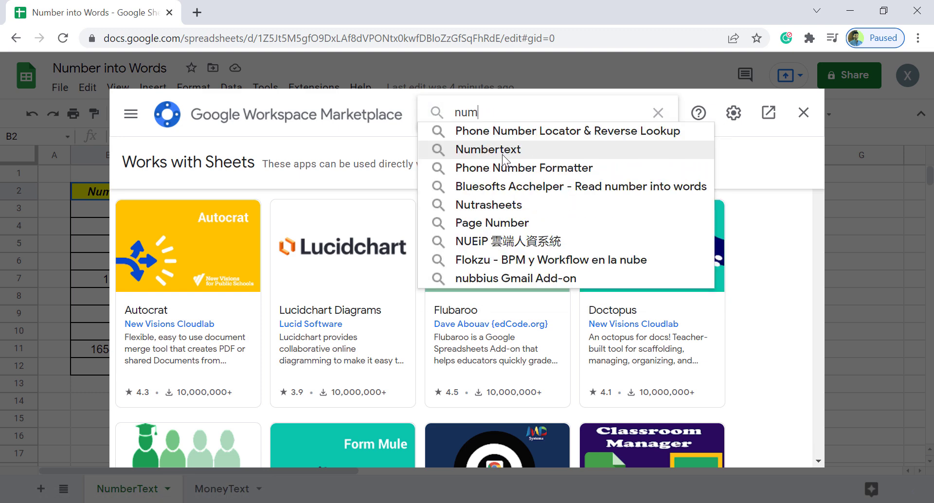
{"action": "left_click", "coordinate": [521, 149]}
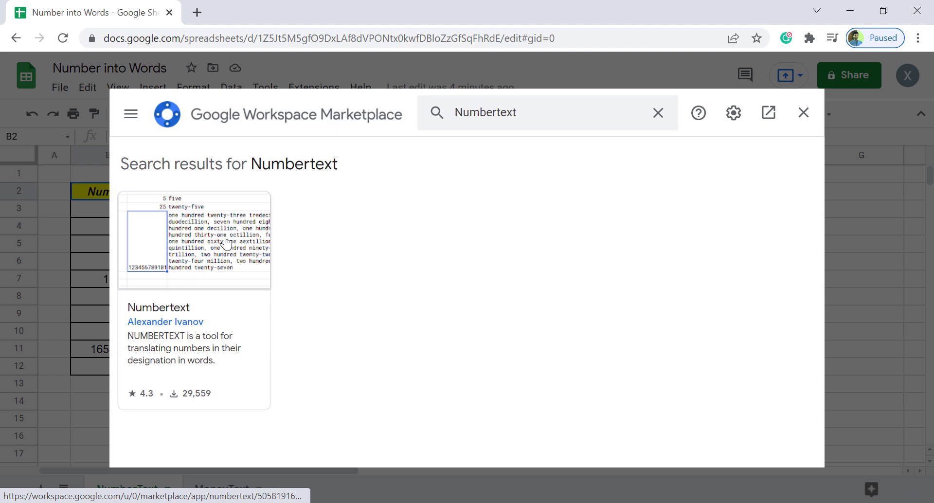
{"action": "left_click", "coordinate": [225, 242]}
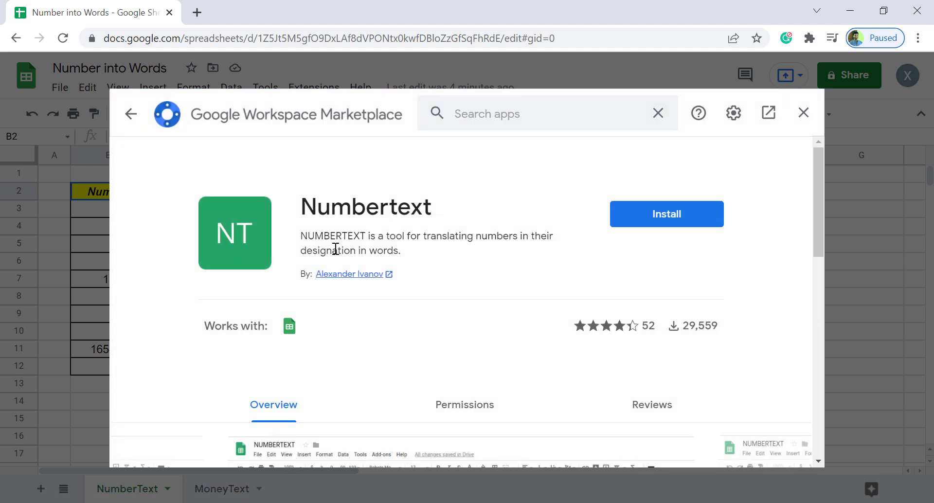
- Install the Numbertext add-on, allow it access to the Google account, and close the marketplace after viewing its overview
{"action": "left_click", "coordinate": [640, 225]}
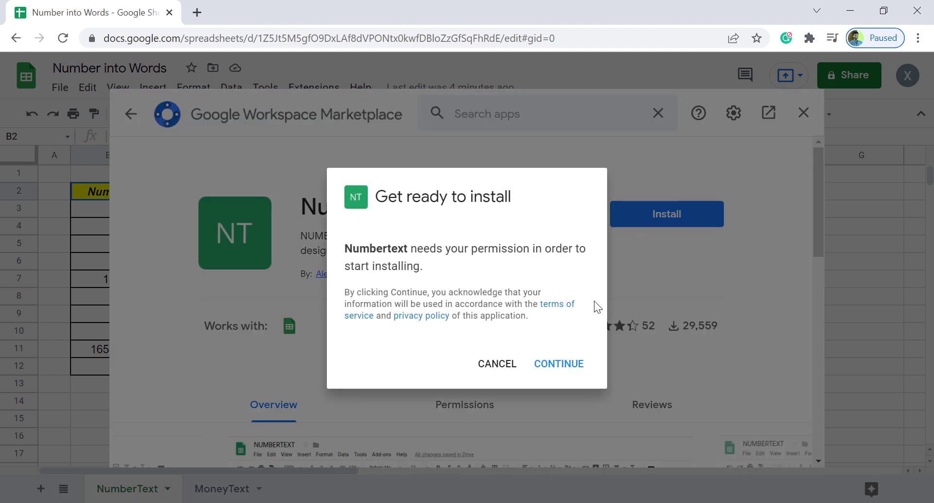
{"action": "left_click", "coordinate": [558, 365]}
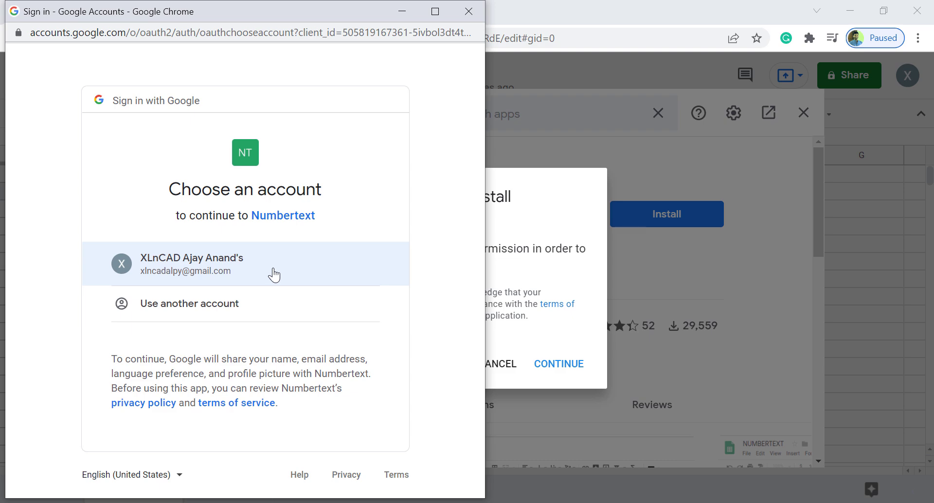
{"action": "left_click", "coordinate": [274, 274]}
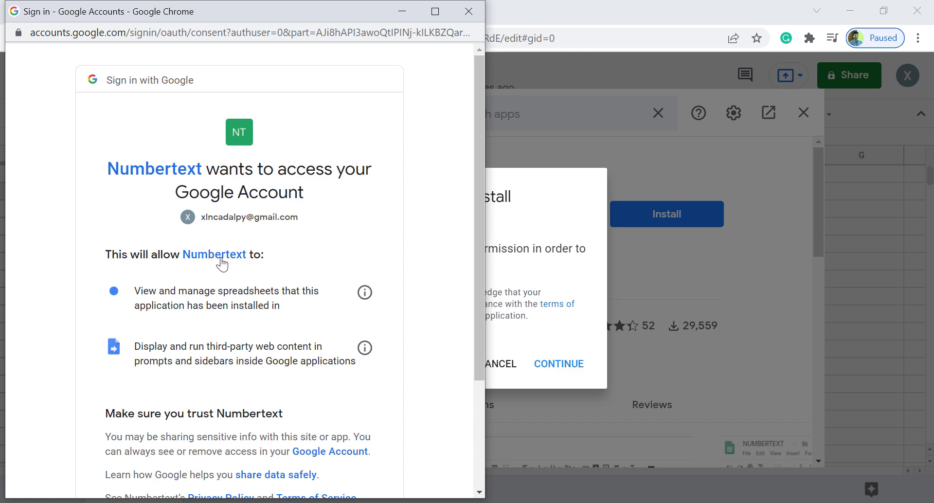
{"action": "left_click_drag", "start_coordinate": [476, 270], "coordinate": [472, 389]}
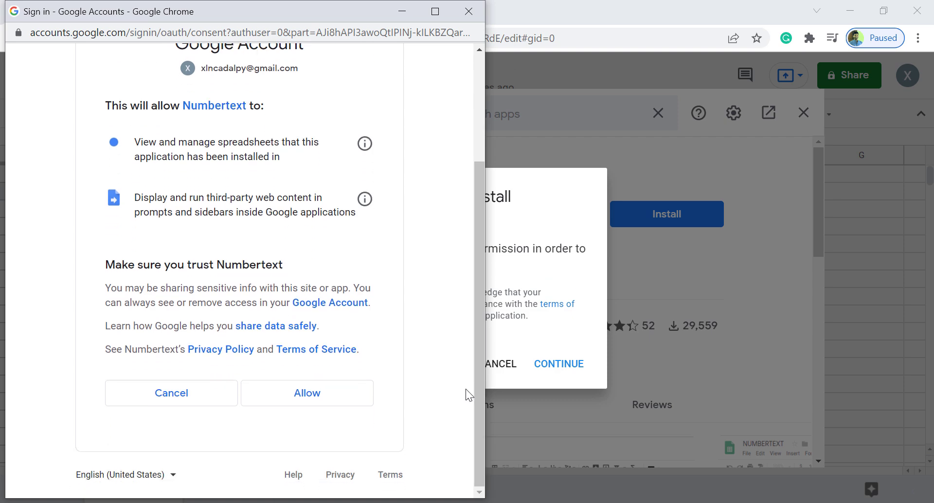
{"action": "left_click", "coordinate": [313, 404]}
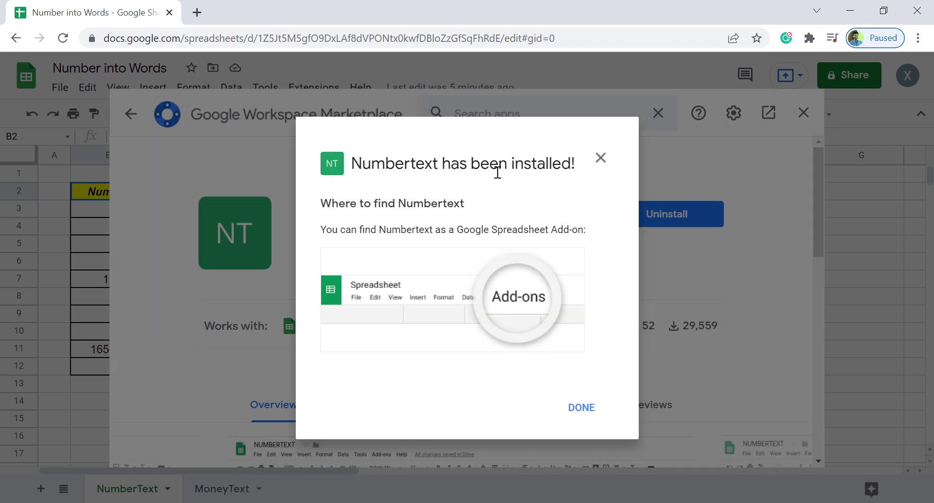
{"action": "left_click", "coordinate": [580, 408]}
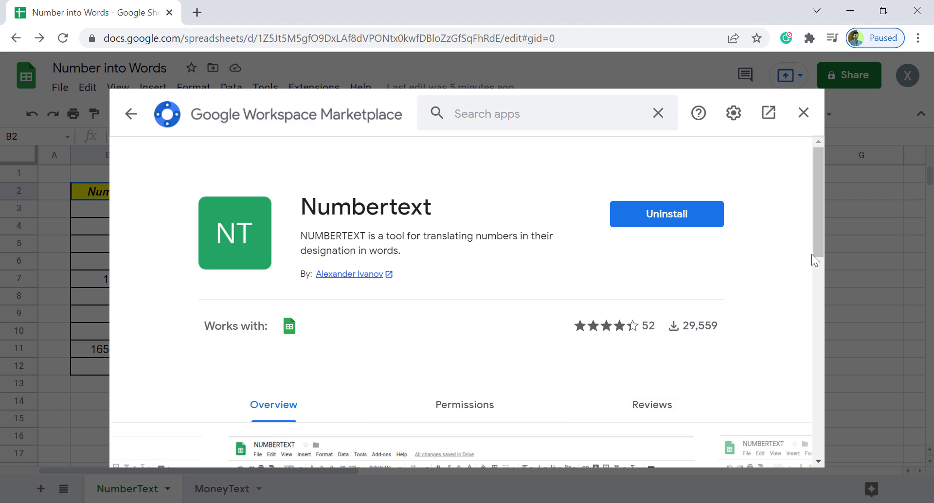
{"action": "left_click_drag", "start_coordinate": [819, 231], "coordinate": [824, 404]}
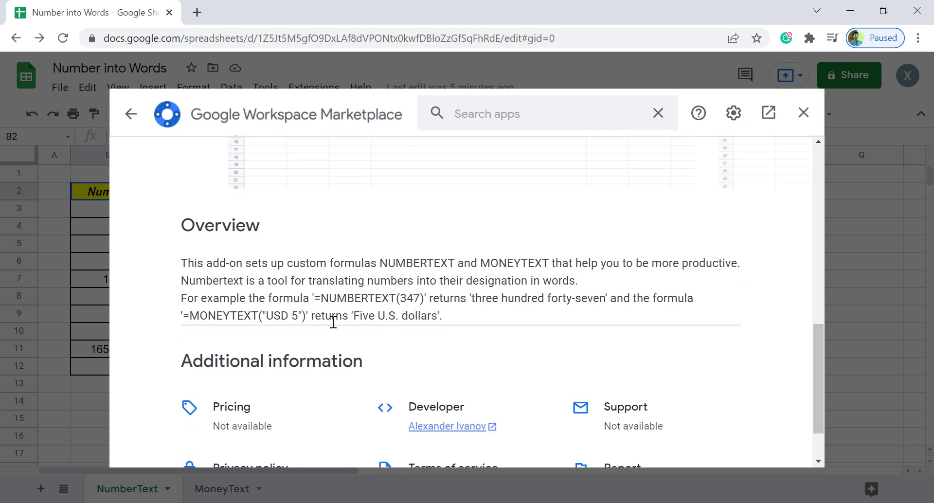
{"action": "left_click", "coordinate": [802, 113]}
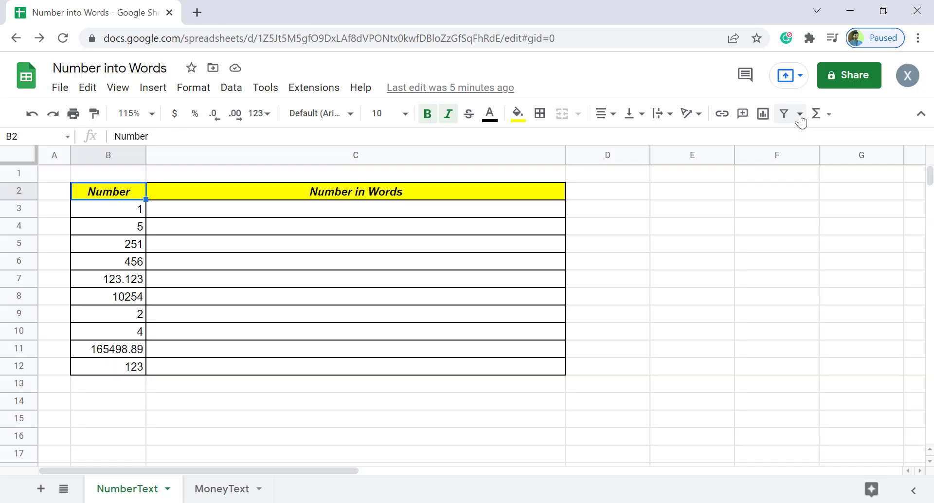
- Enter the formula =NUMBERTEXT(157) in cell C14
{"action": "left_click", "coordinate": [223, 401]}
{"action": "type", "text": "="}
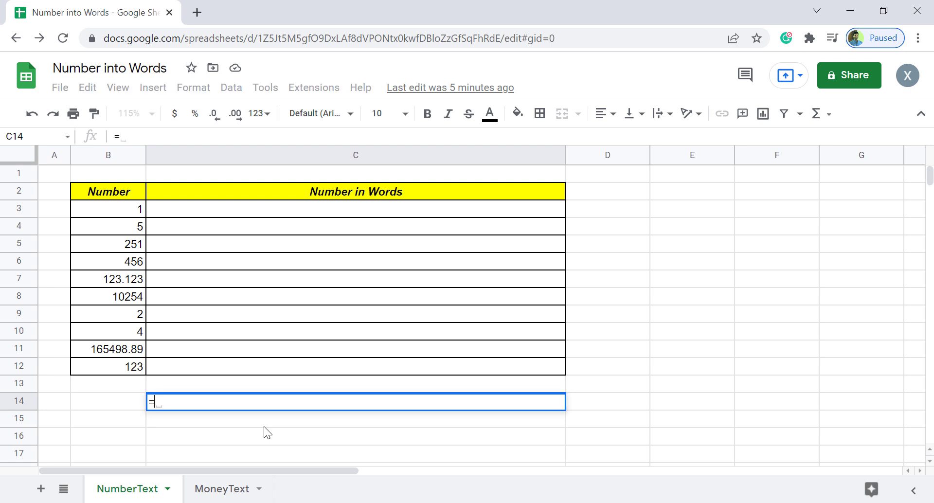
{"action": "type", "text": "NUM"}
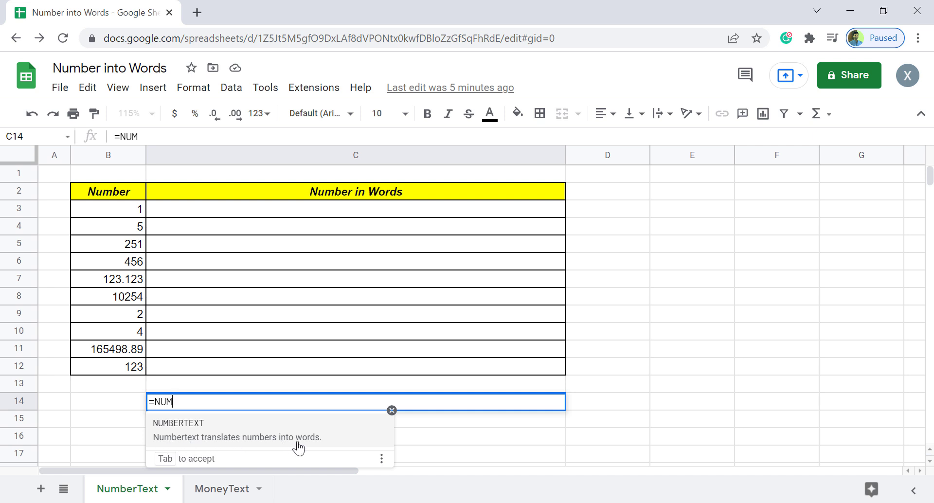
{"action": "left_click", "coordinate": [215, 432]}
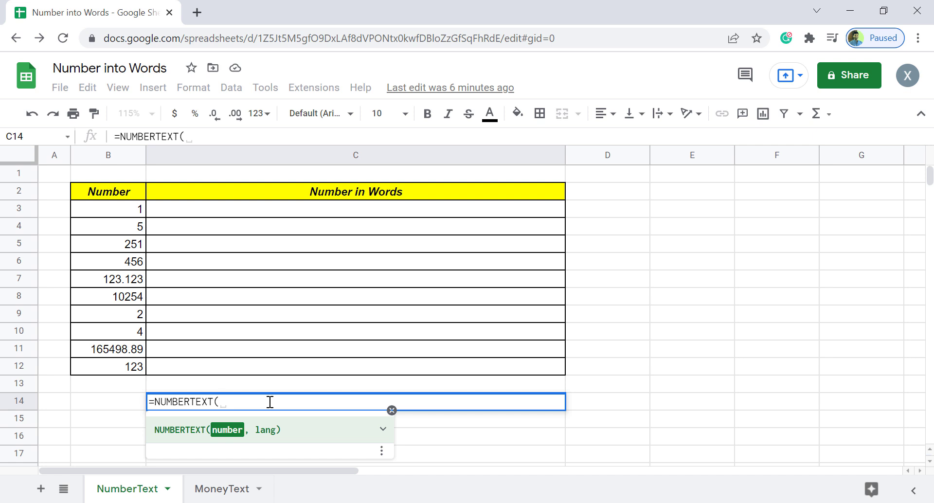
{"action": "type", "text": "157"}
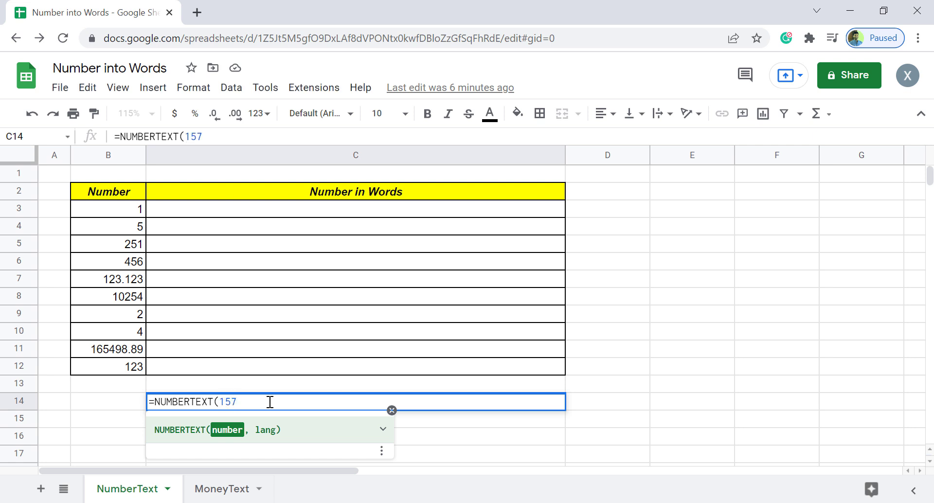
{"action": "type", "text": ")"}
{"action": "key", "text": "Return"}
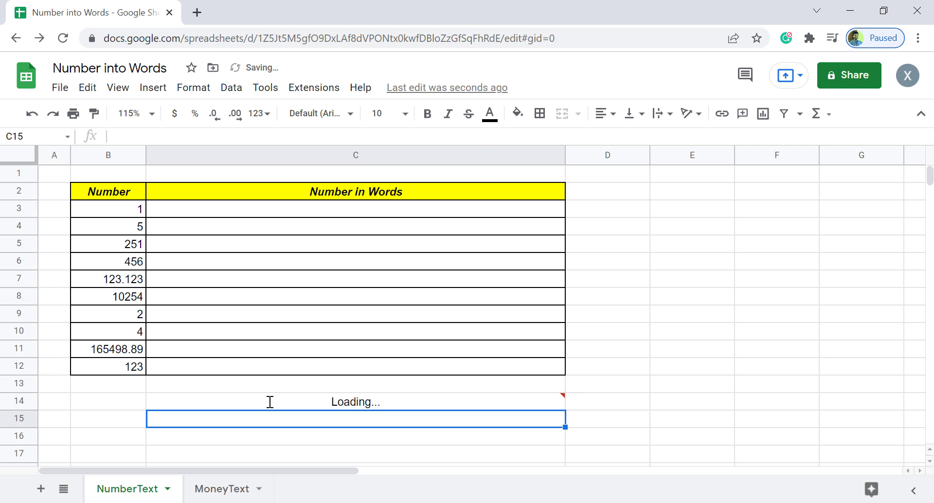
- Change the number in cell C14's NUMBERTEXT formula to 4587
{"action": "left_click", "coordinate": [220, 402]}
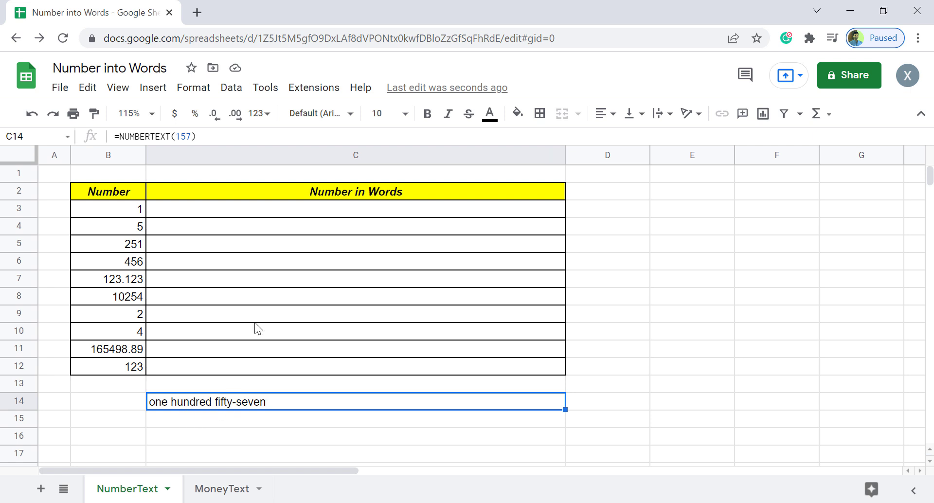
{"action": "left_click_drag", "start_coordinate": [178, 136], "coordinate": [191, 137]}
{"action": "type", "text": "4587"}
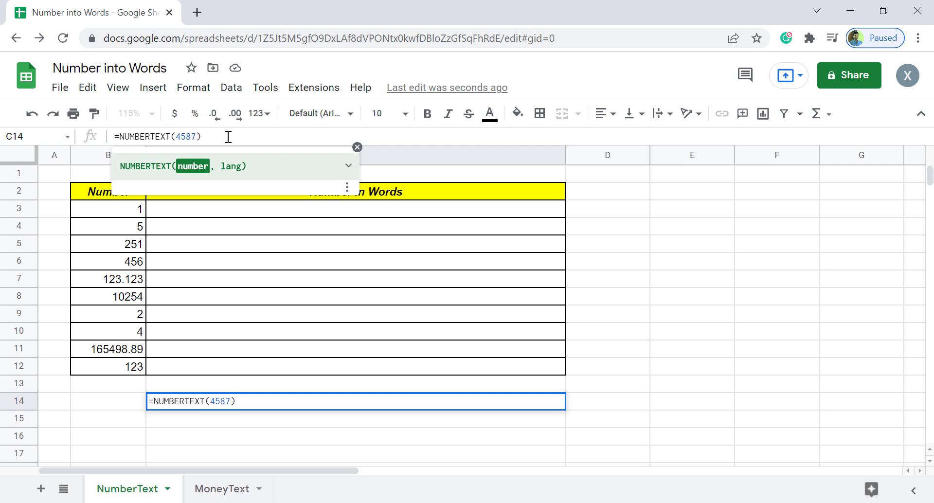
{"action": "key", "text": "Return"}
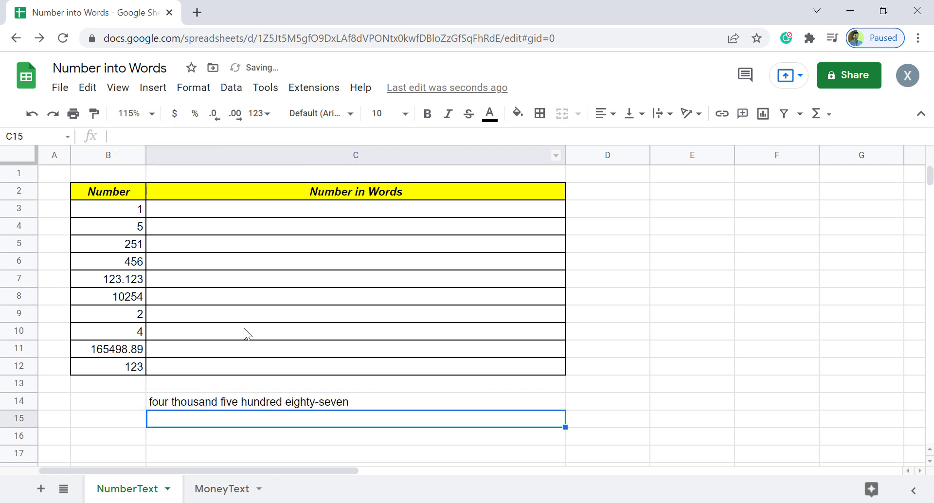
{"action": "left_click", "coordinate": [188, 404]}
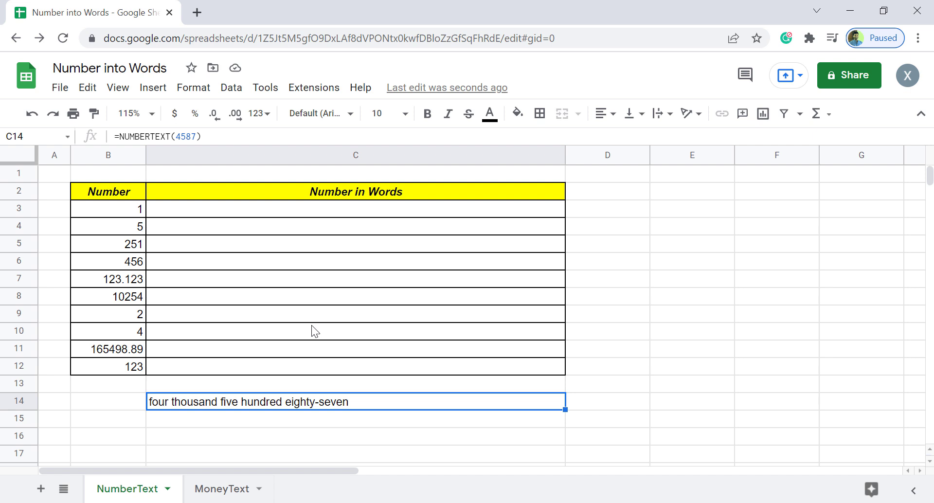
- Enter the formula =NUMBERTEXT(B3) in cell C3, the first row under Number in Words
{"action": "left_click", "coordinate": [183, 208]}
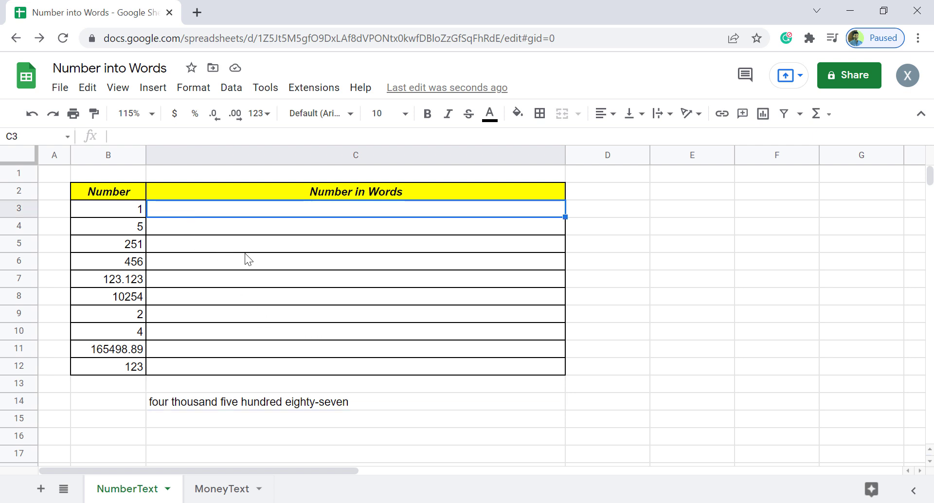
{"action": "type", "text": "=NUM"}
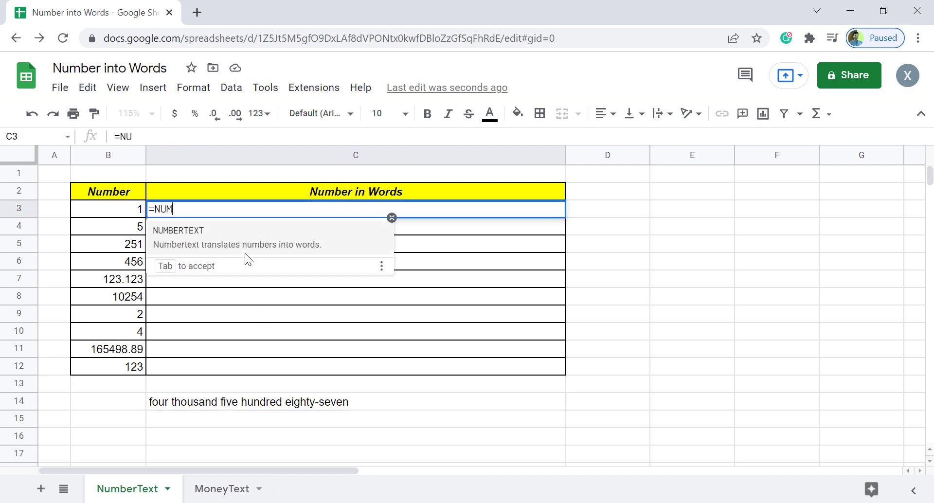
{"action": "left_click", "coordinate": [214, 239]}
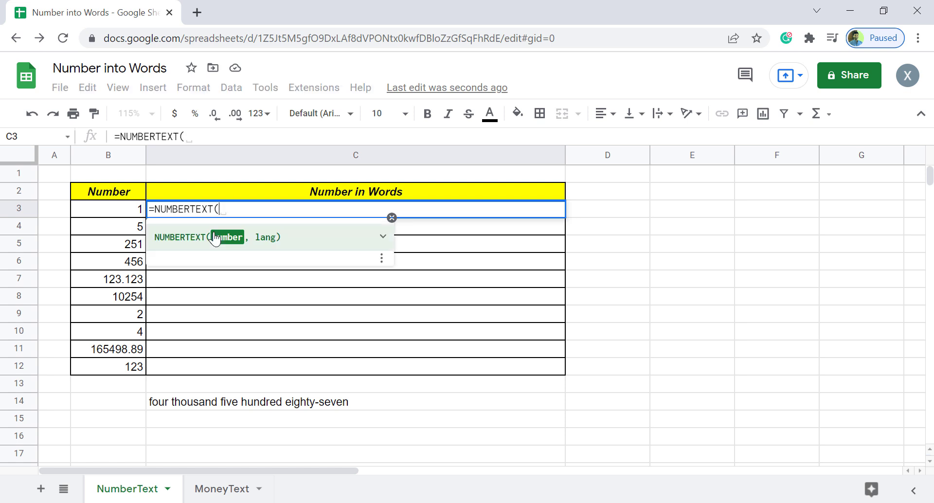
{"action": "left_click", "coordinate": [128, 213]}
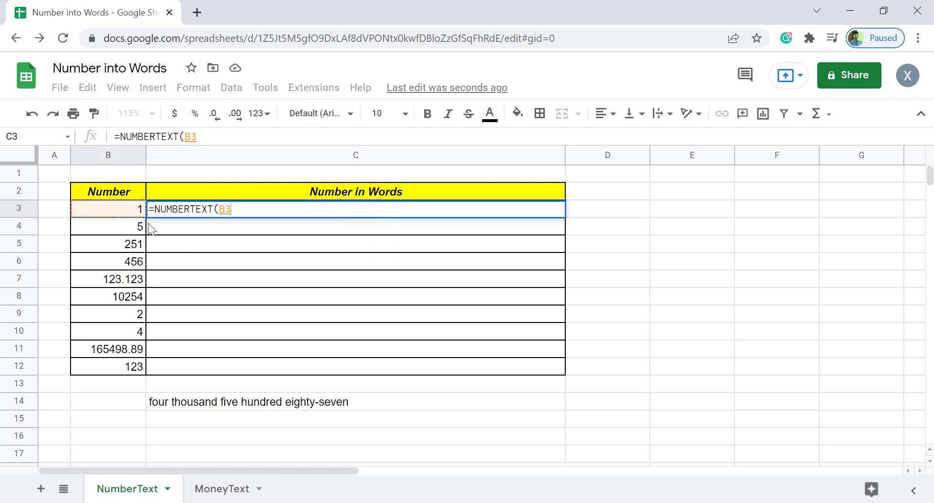
{"action": "type", "text": ")"}
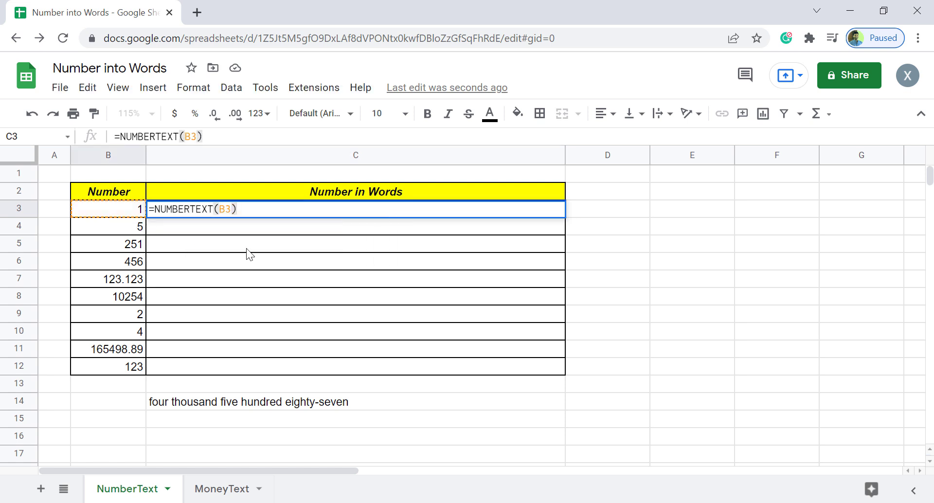
{"action": "key", "text": "Return"}
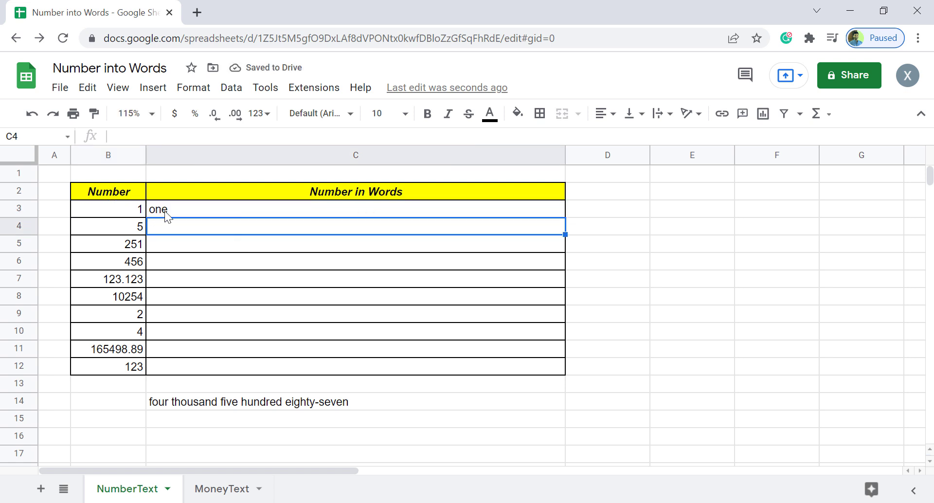
- Fill the formula from C3 down to C12 and check the words against the numbers in column B
{"action": "left_click", "coordinate": [363, 211]}
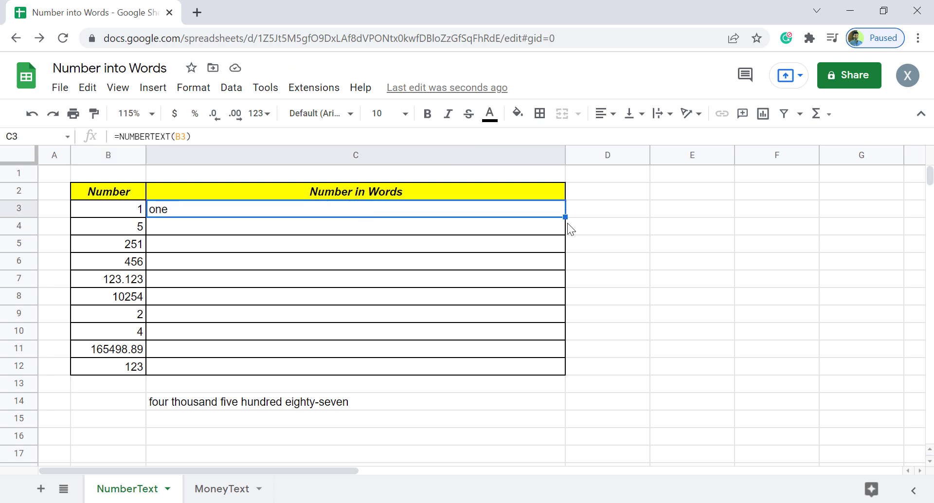
{"action": "left_click_drag", "start_coordinate": [565, 217], "coordinate": [567, 371]}
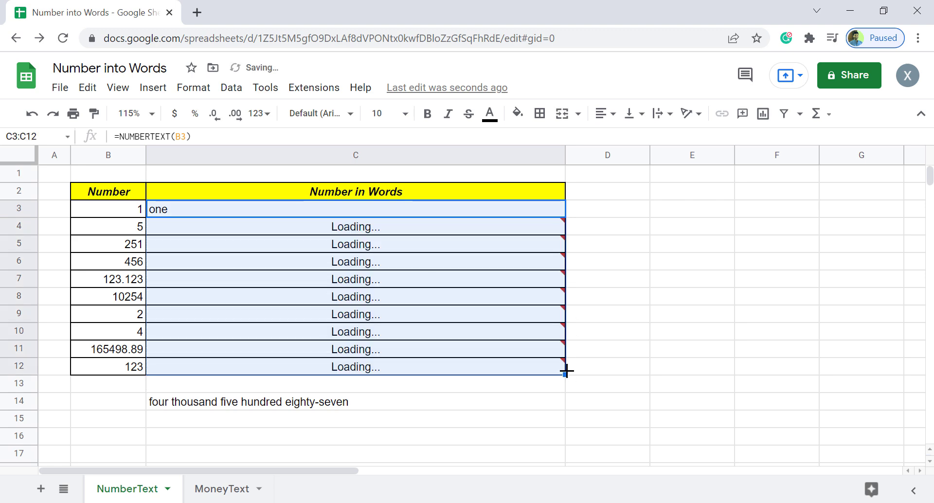
{"action": "left_click", "coordinate": [132, 227]}
{"action": "left_click", "coordinate": [129, 244]}
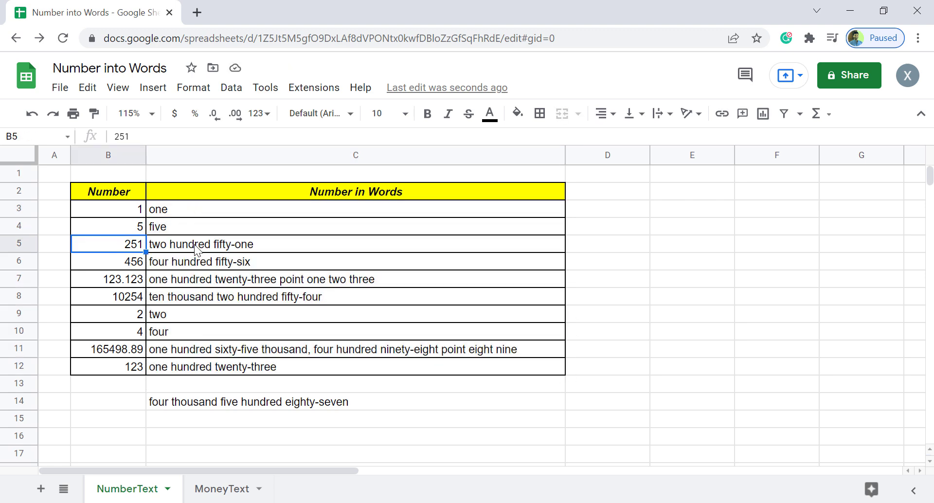
{"action": "left_click", "coordinate": [131, 282]}
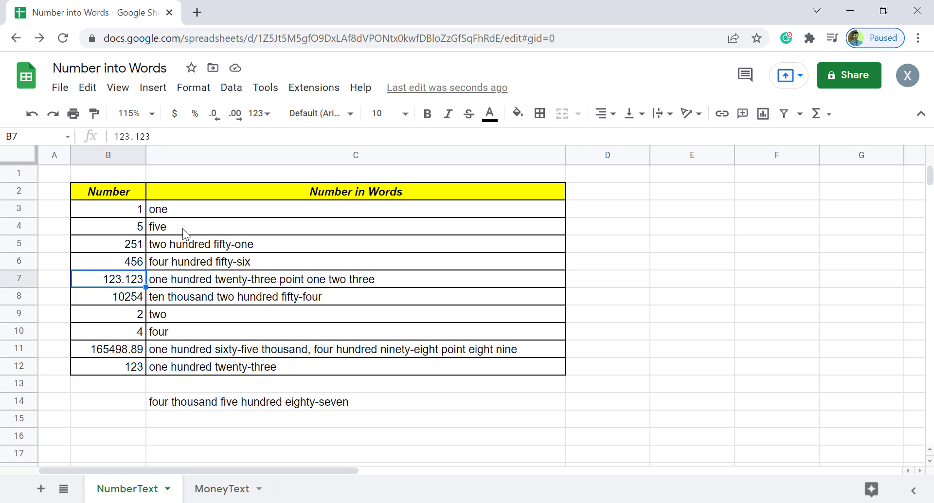
- Change the formula in C3 to =PROPER(NUMBERTEXT(B3)) and fill it down to C12
{"action": "left_click", "coordinate": [183, 209]}
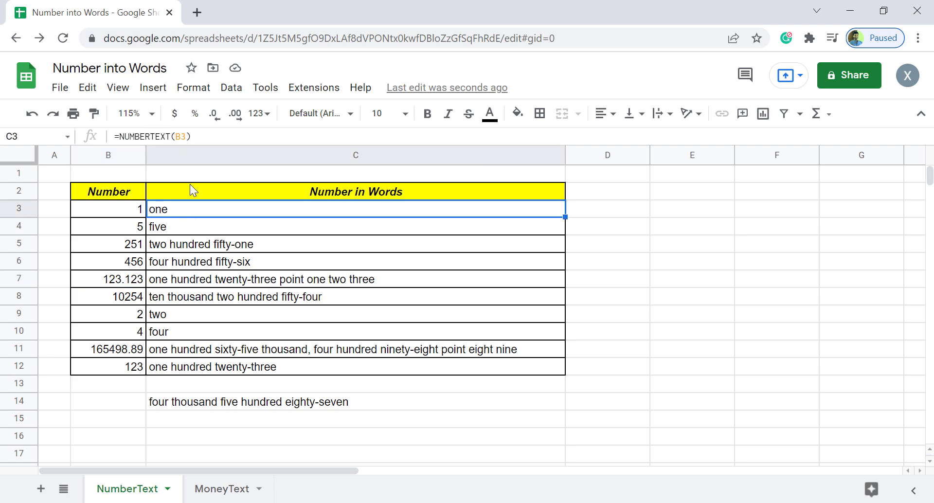
{"action": "left_click", "coordinate": [124, 137]}
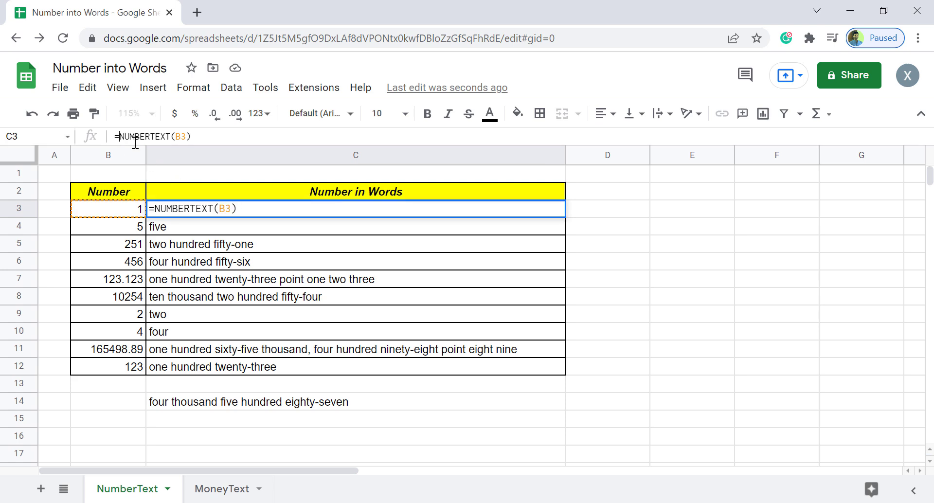
{"action": "type", "text": "PROPER("}
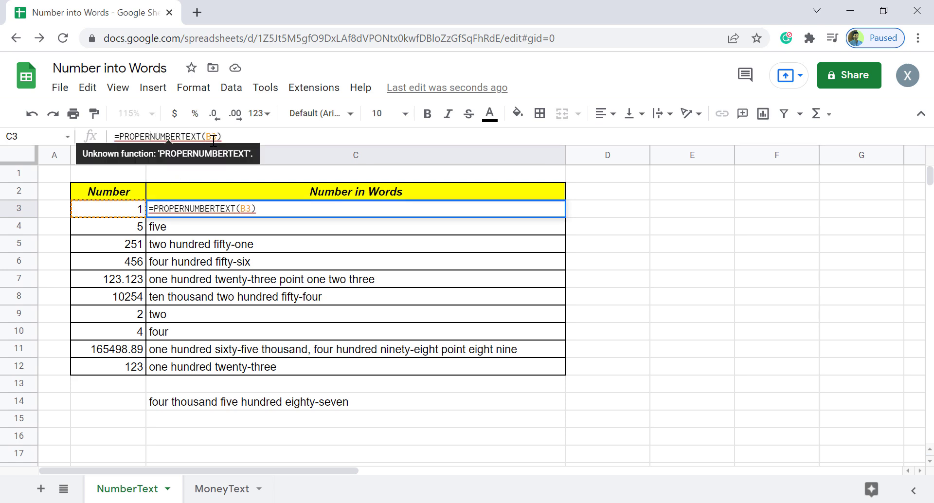
{"action": "left_click", "coordinate": [252, 136]}
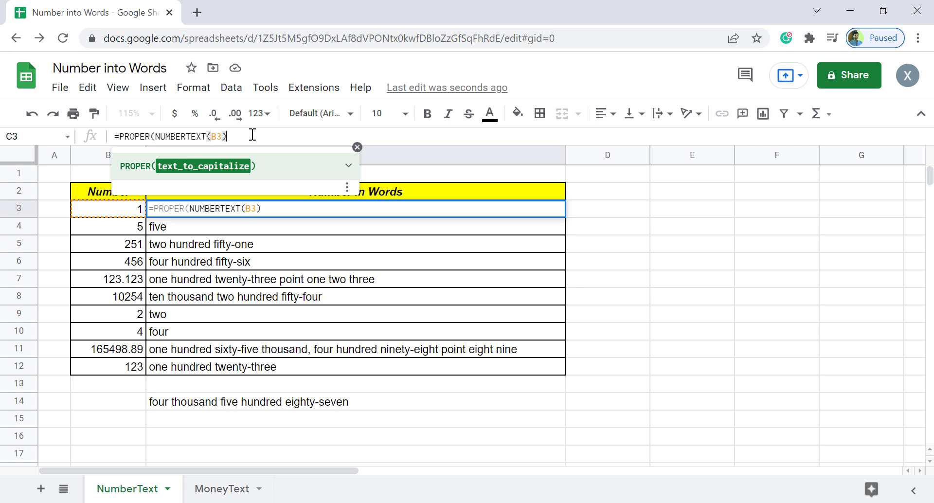
{"action": "type", "text": ")"}
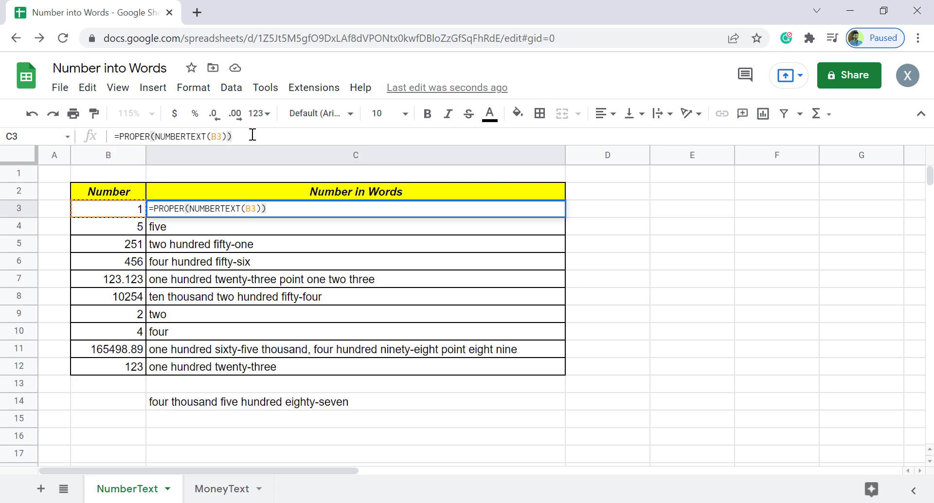
{"action": "key", "text": "Return"}
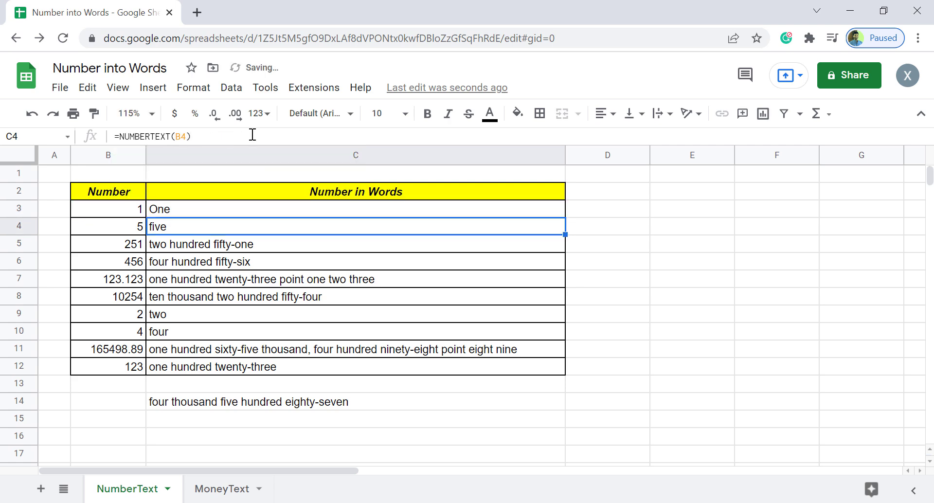
{"action": "left_click", "coordinate": [515, 213]}
{"action": "left_click_drag", "start_coordinate": [565, 217], "coordinate": [564, 372]}
- Set the number in cell B9 to 8452 and the number in cell B10 to 35.50
{"action": "left_click", "coordinate": [135, 316]}
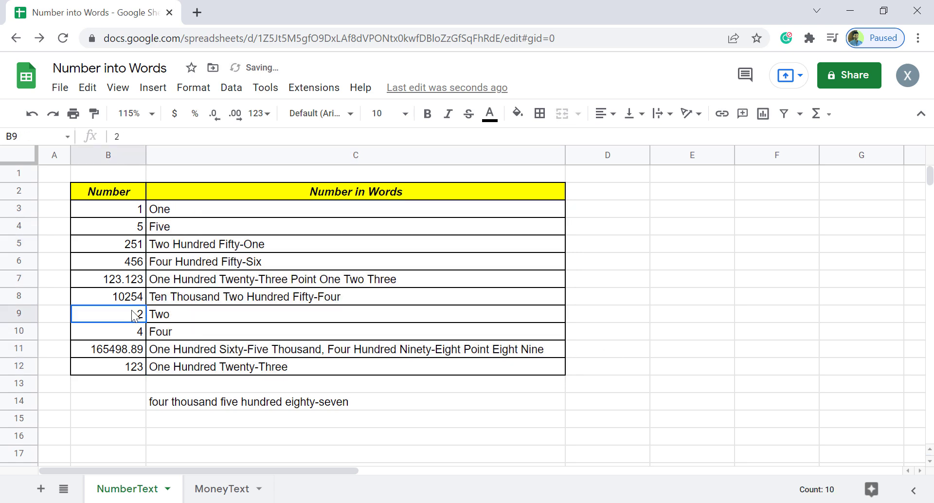
{"action": "type", "text": "8452"}
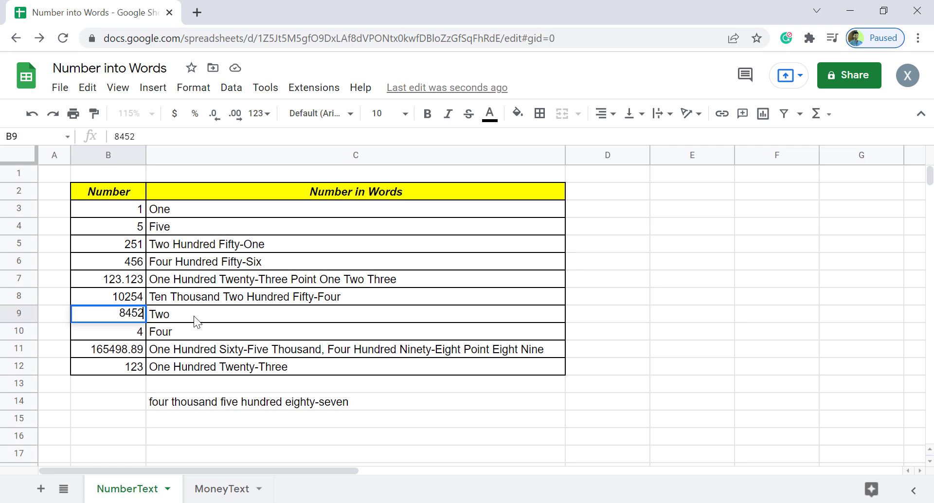
{"action": "key", "text": "Return"}
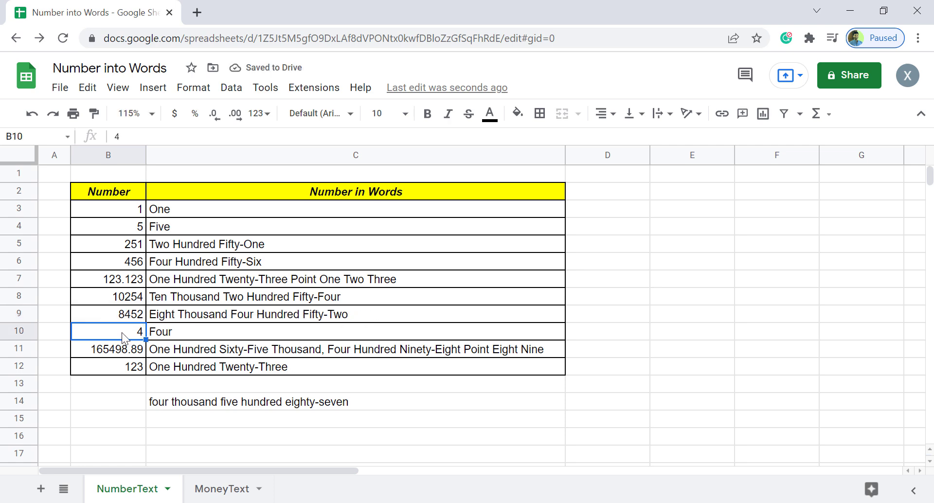
{"action": "type", "text": "35.5"}
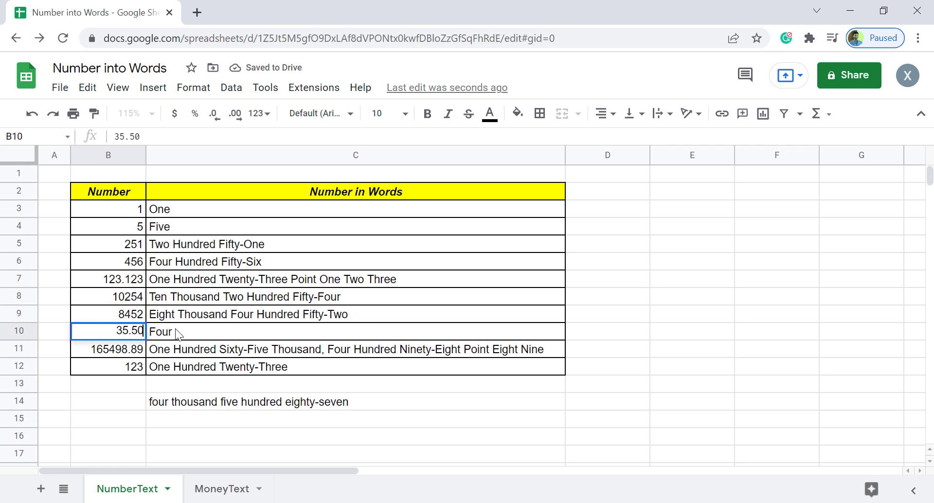
{"action": "key", "text": "Return"}
{"action": "left_click", "coordinate": [177, 334]}
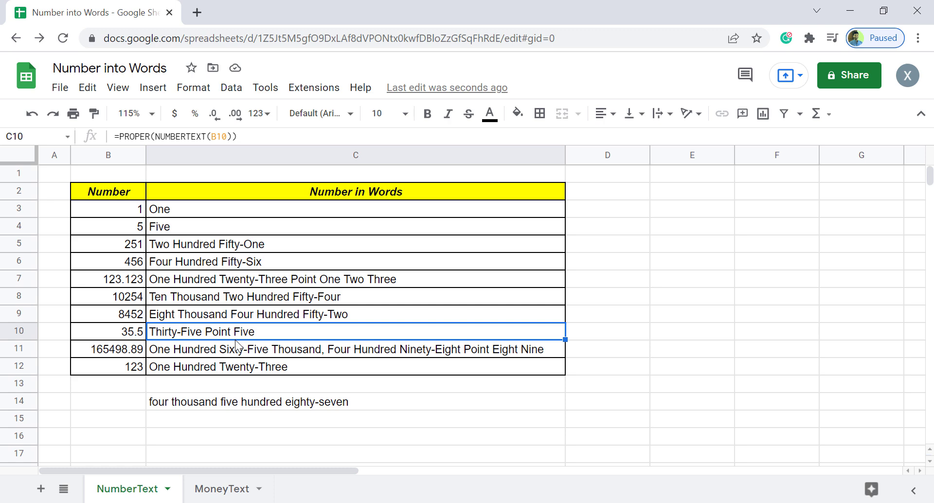
- On the MoneyText sheet, enter the formula =MONEYTEXT(15,"USD") in cell C14
{"action": "left_click", "coordinate": [221, 489]}
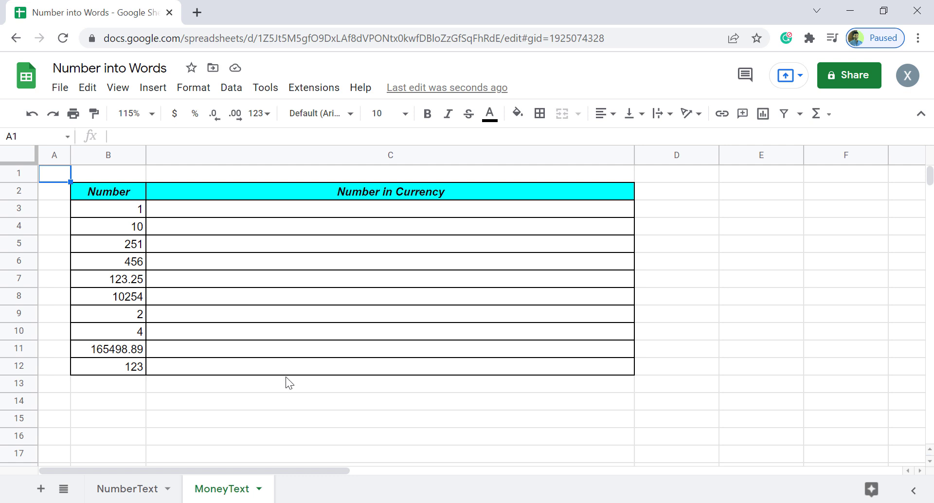
{"action": "left_click", "coordinate": [211, 399]}
{"action": "type", "text": "="}
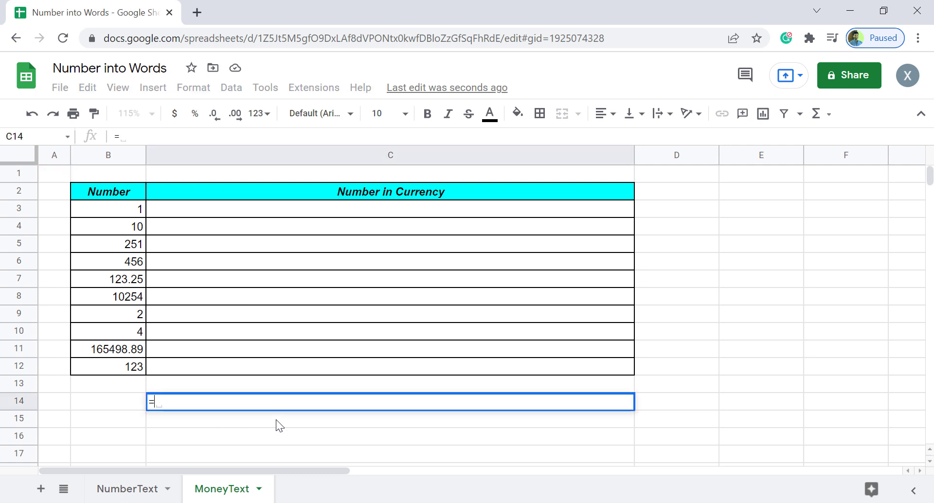
{"action": "type", "text": "MONE"}
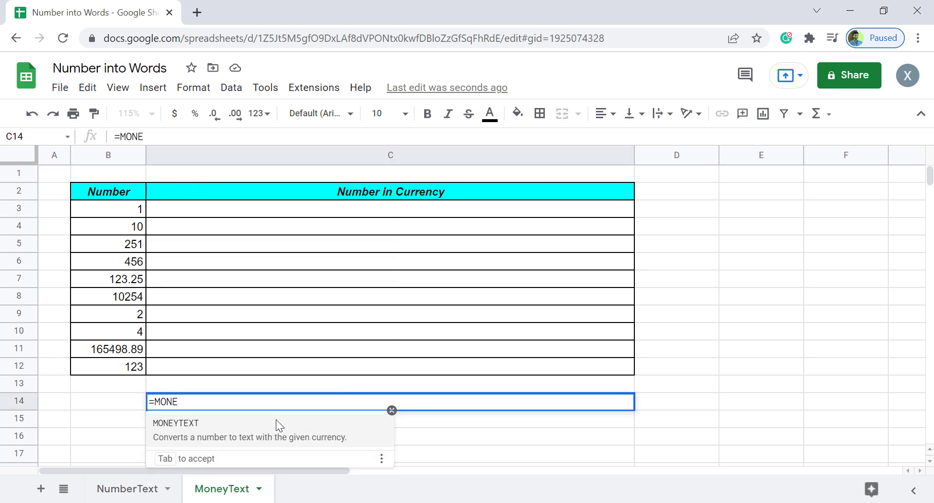
{"action": "left_click", "coordinate": [244, 429]}
{"action": "type", "text": "15"}
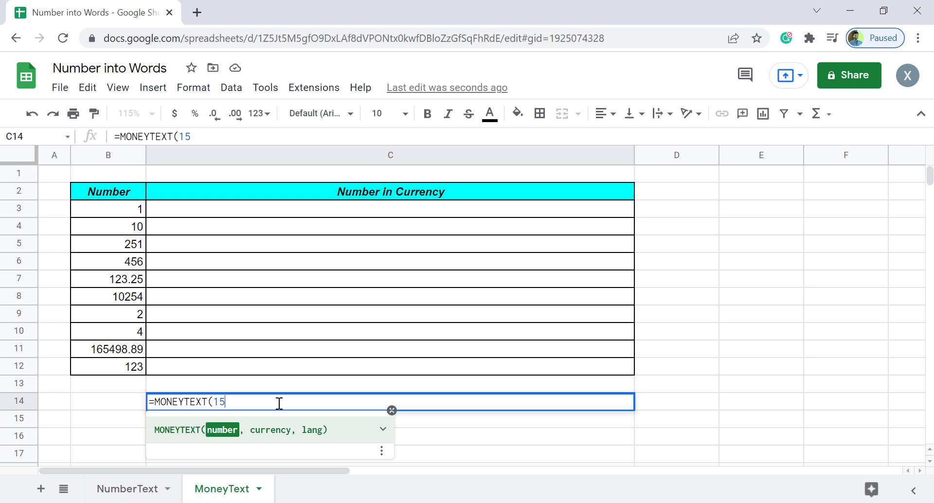
{"action": "type", "text": ","}
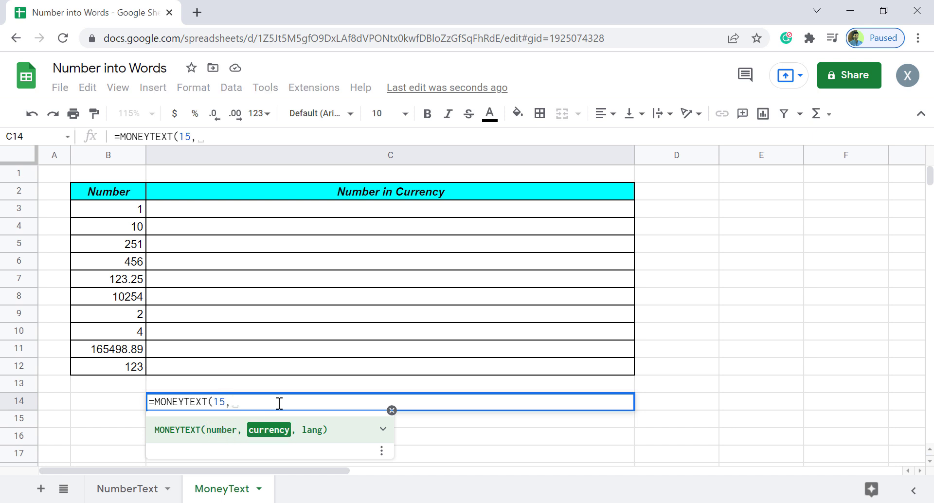
{"action": "type", "text": "\"USD"}
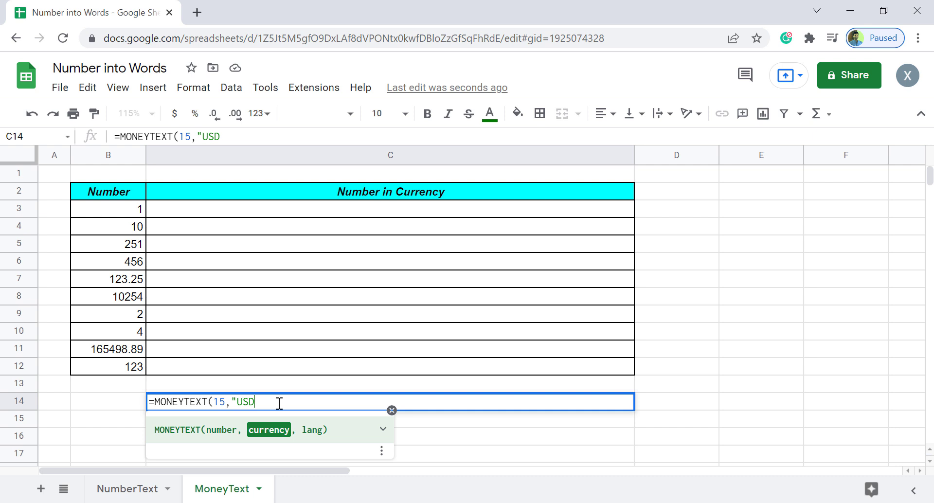
{"action": "type", "text": "\")"}
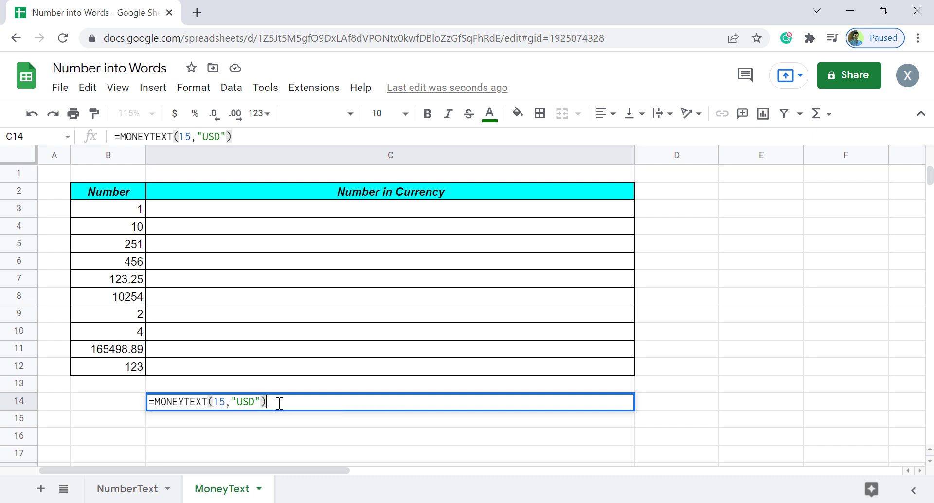
{"action": "key", "text": "Return"}
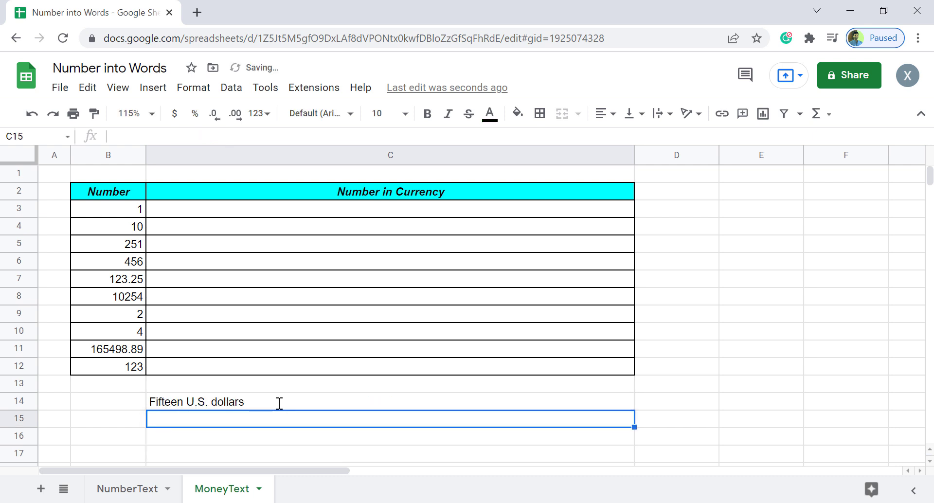
- Change the number in cell C14's MONEYTEXT formula to 4785
{"action": "left_click", "coordinate": [271, 402]}
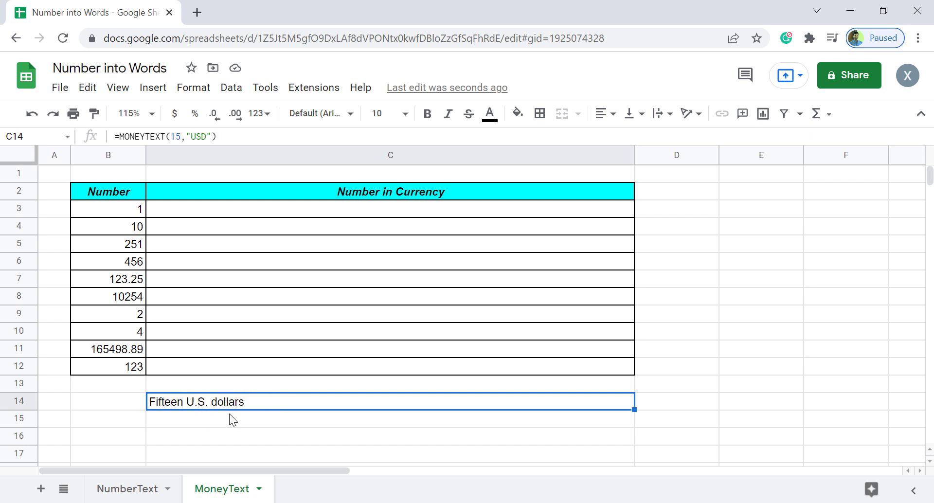
{"action": "left_click", "coordinate": [181, 137]}
{"action": "double_click", "coordinate": [181, 137]}
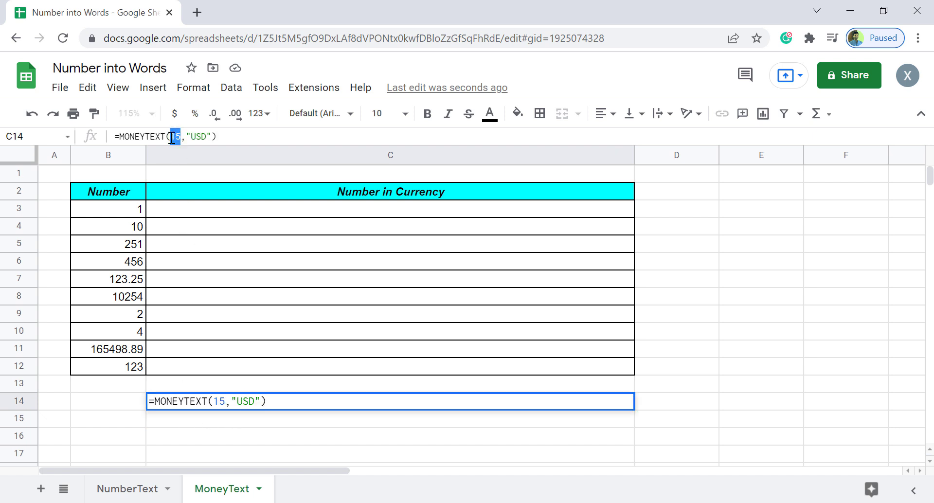
{"action": "type", "text": "4785"}
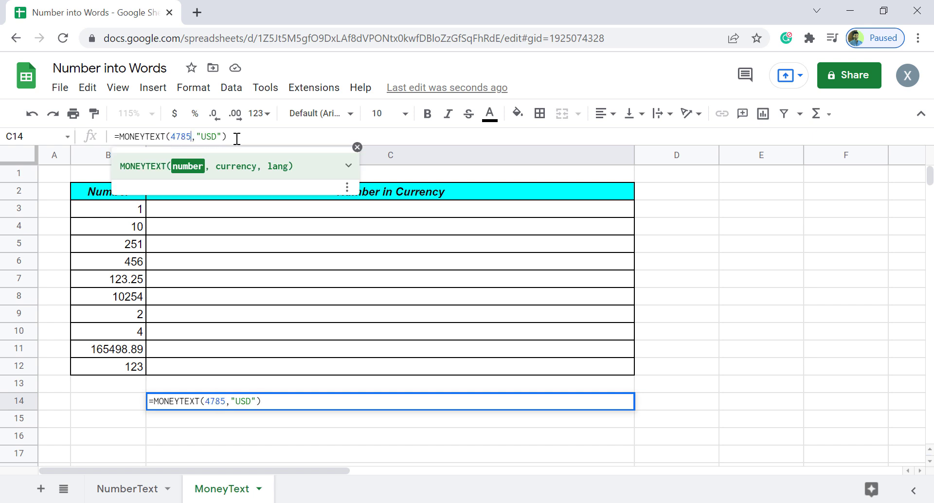
{"action": "key", "text": "Return"}
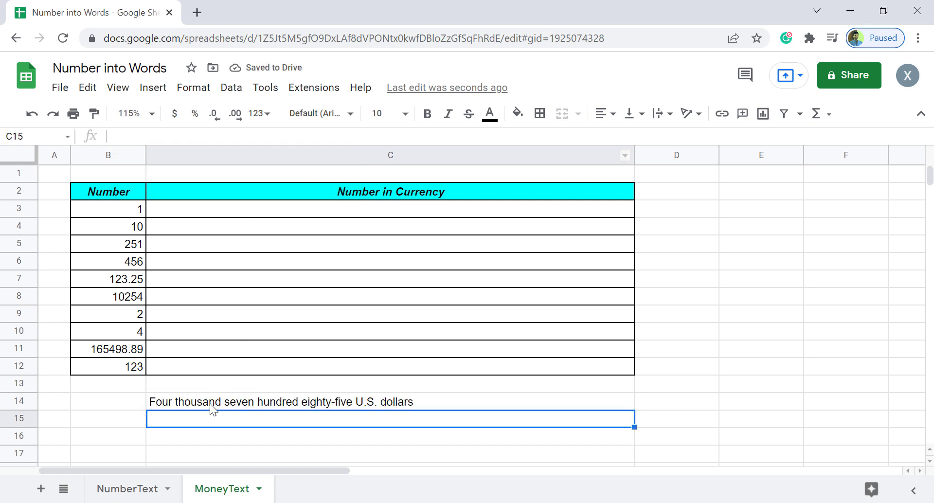
- Add a decimal part to the number in C14's MONEYTEXT formula, making it 4785.5
{"action": "left_click", "coordinate": [209, 403]}
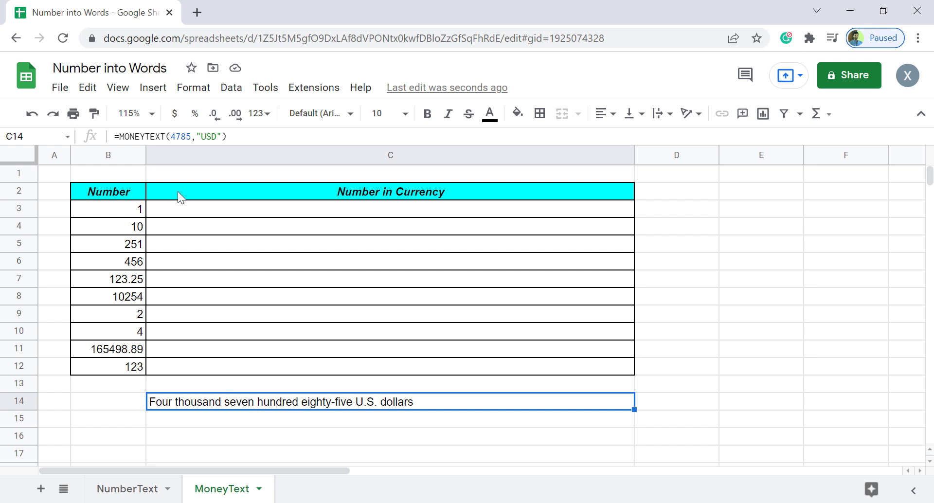
{"action": "left_click", "coordinate": [191, 136]}
{"action": "type", "text": ".58"}
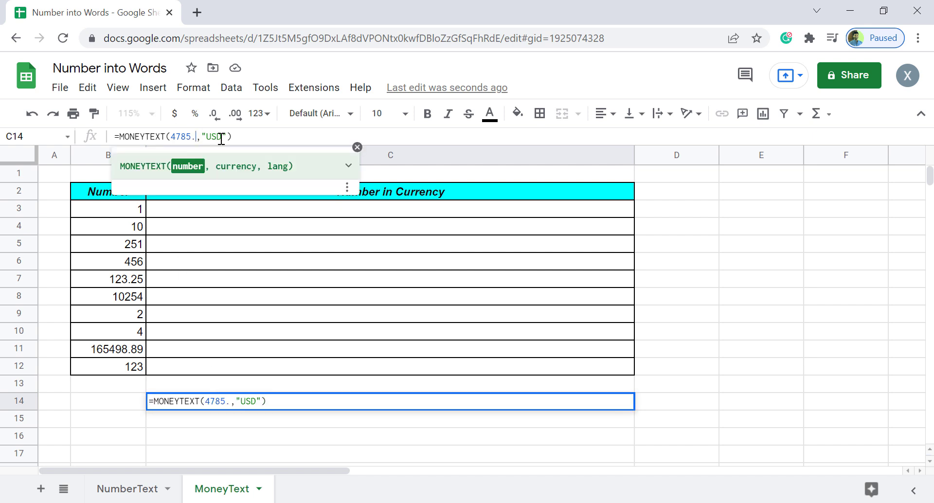
{"action": "key", "text": "Return"}
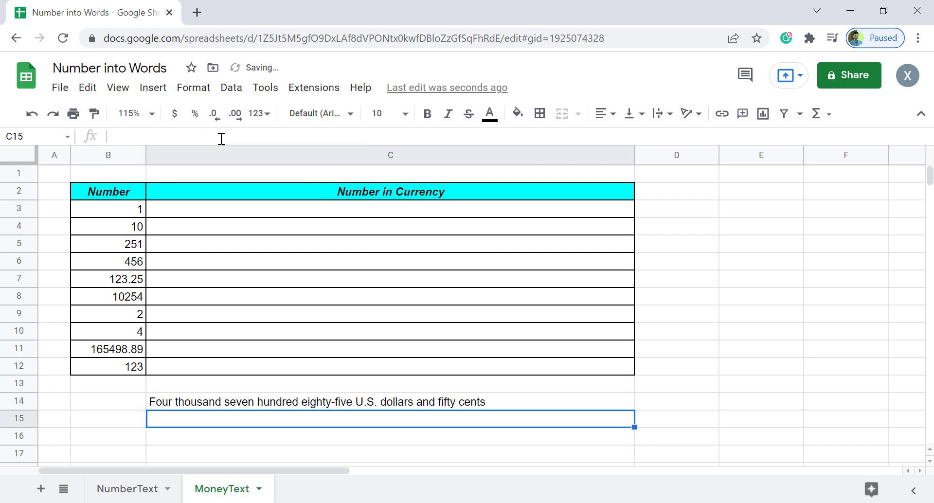
{"action": "left_click", "coordinate": [228, 405]}
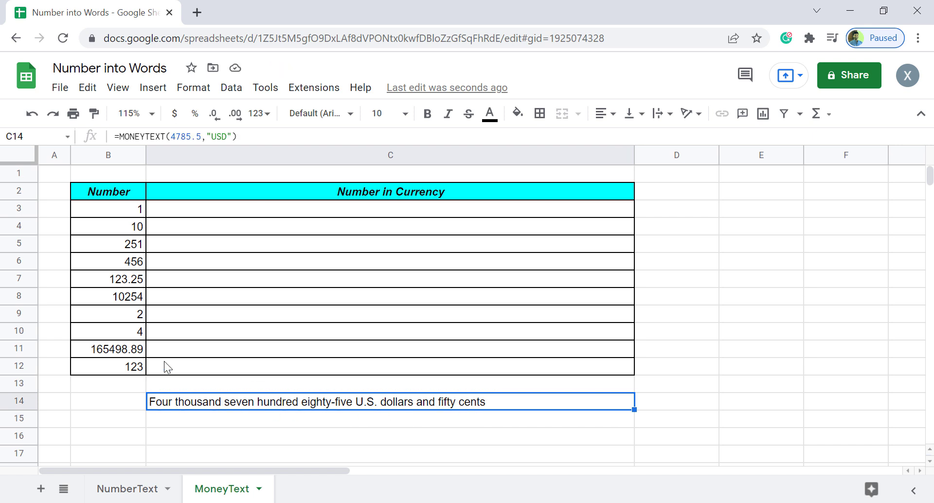
- Enter the formula =MONEYTEXT(B3,"INR") in cell C3, the first row under Number in Currency
{"action": "left_click", "coordinate": [206, 213]}
{"action": "type", "text": "="}
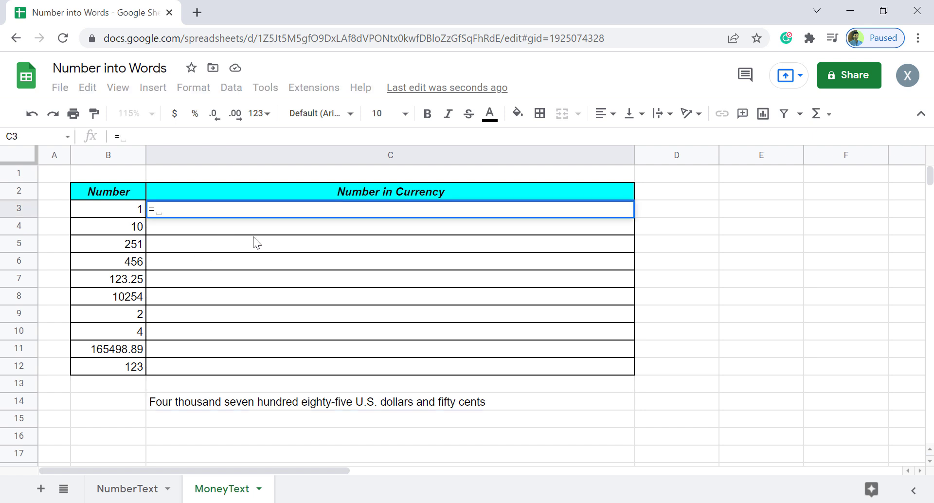
{"action": "type", "text": "MONEY"}
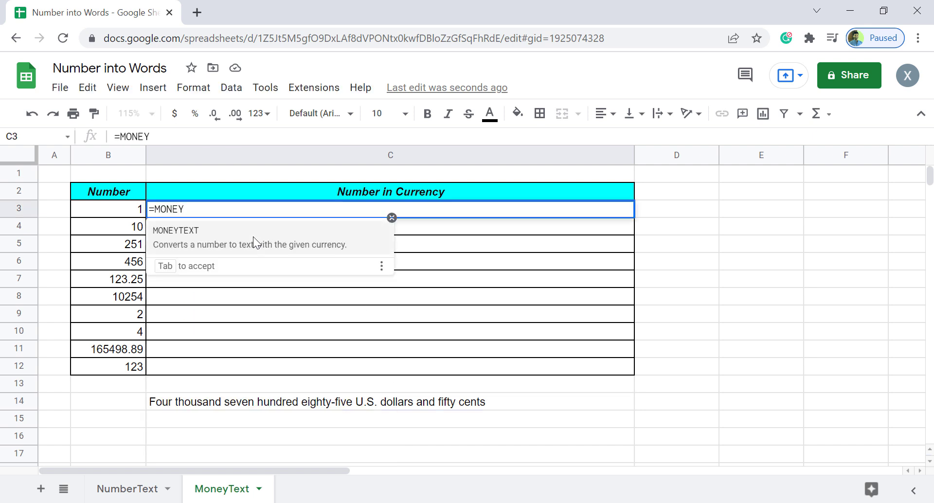
{"action": "key", "text": "Tab"}
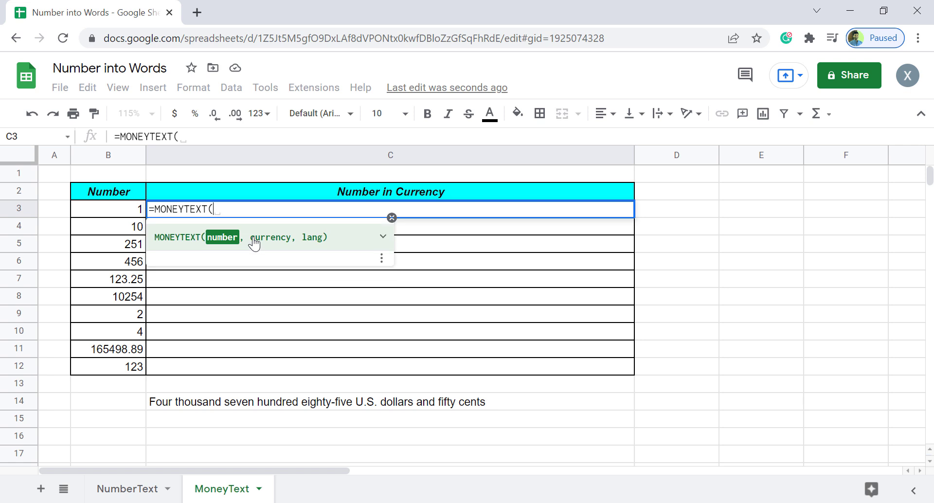
{"action": "left_click", "coordinate": [119, 211]}
{"action": "type", "text": ","}
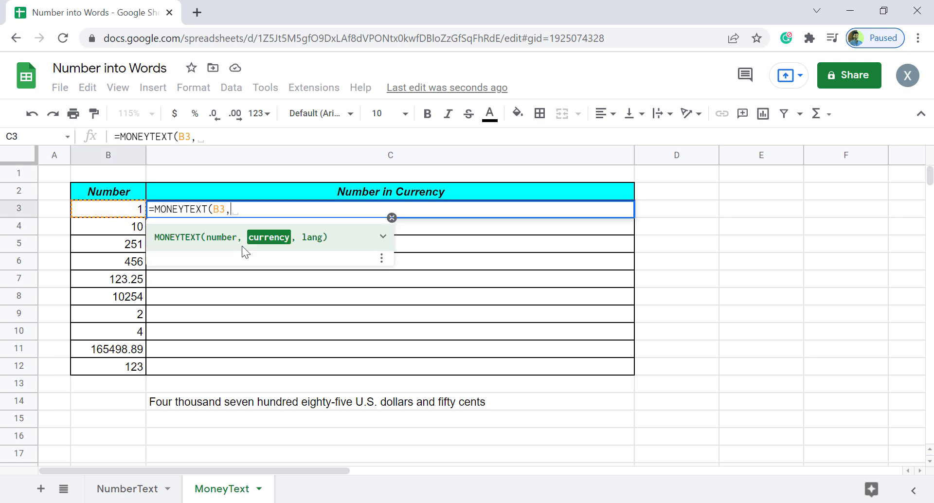
{"action": "type", "text": "\"INR"}
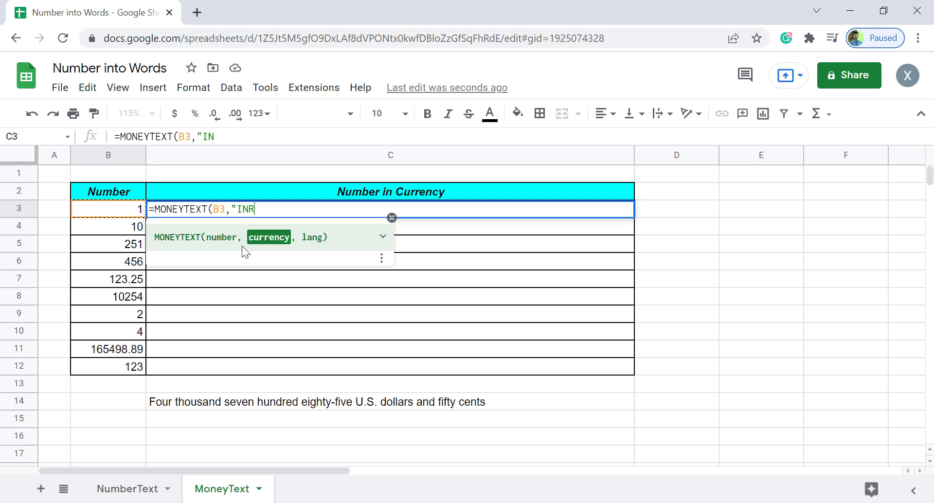
{"action": "type", "text": "\")"}
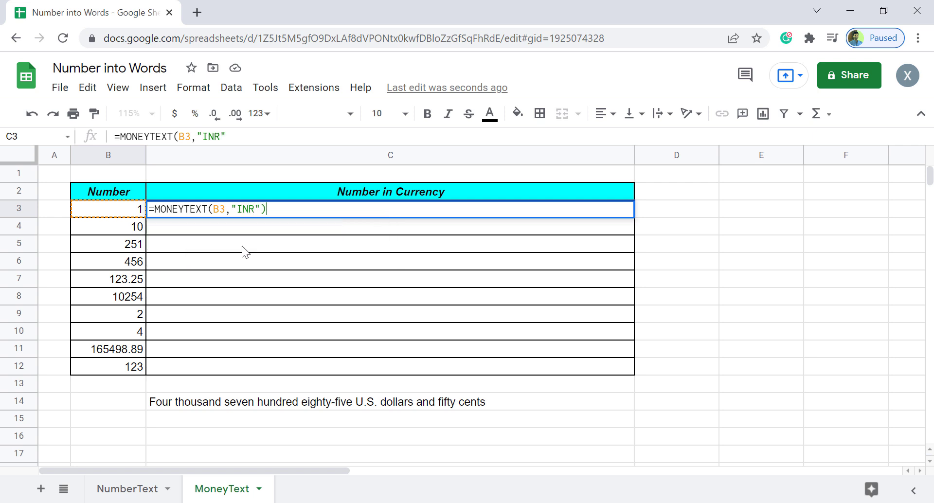
{"action": "key", "text": "Return"}
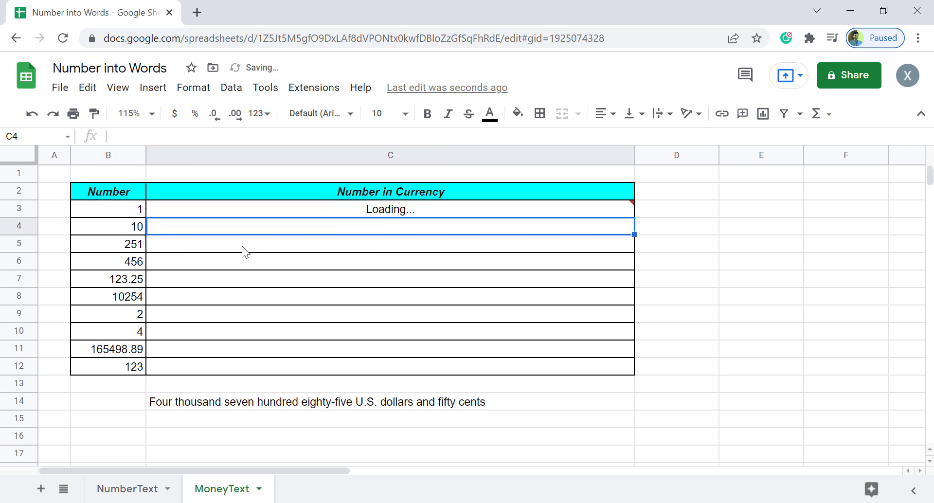
{"action": "left_click", "coordinate": [138, 212]}
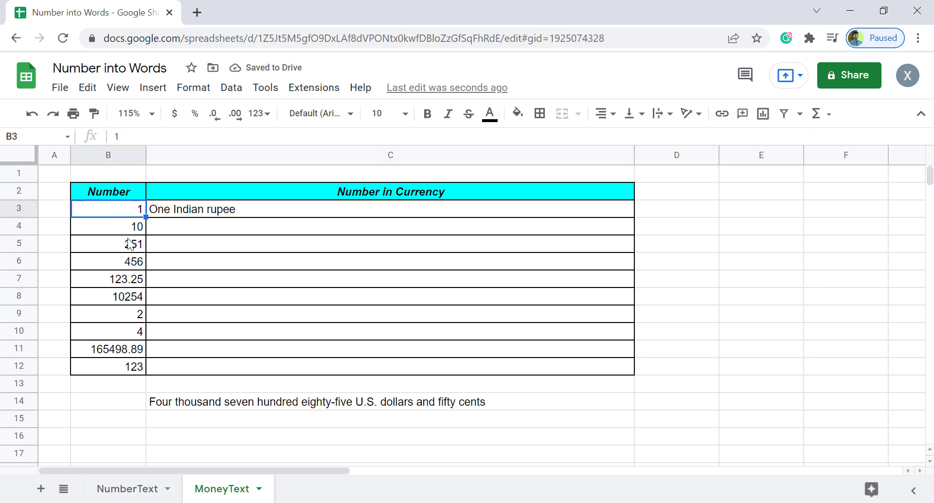
- Set the number in cell B3 to 5 and fill C3's MONEYTEXT formula down through cell C12
{"action": "type", "text": "5"}
{"action": "key", "text": "Return"}
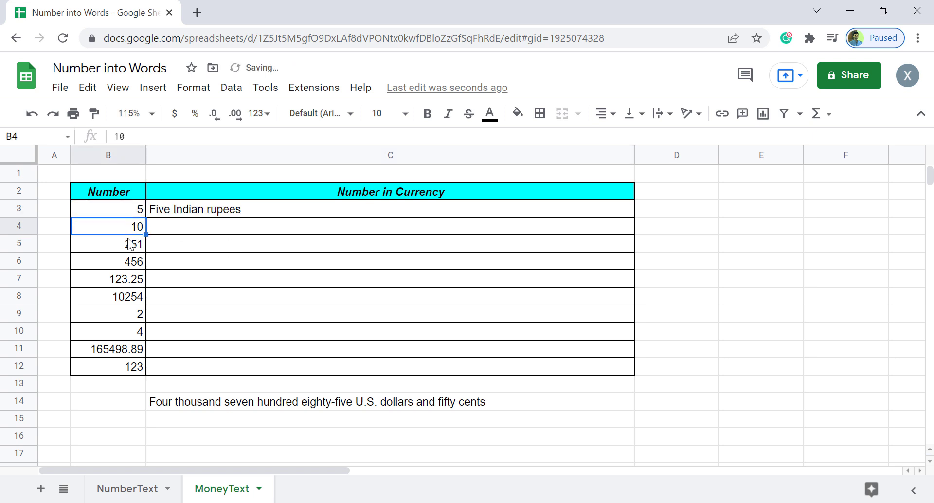
{"action": "left_click", "coordinate": [299, 210]}
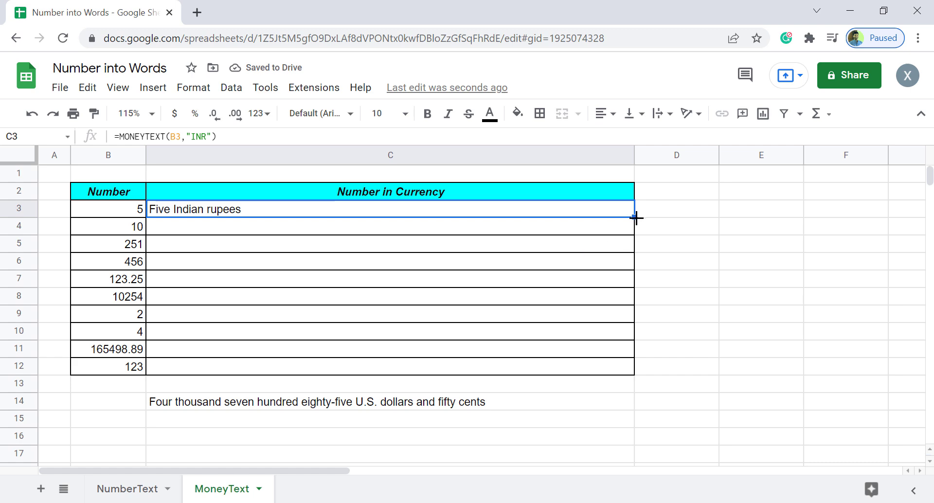
{"action": "left_click_drag", "start_coordinate": [635, 216], "coordinate": [636, 374]}
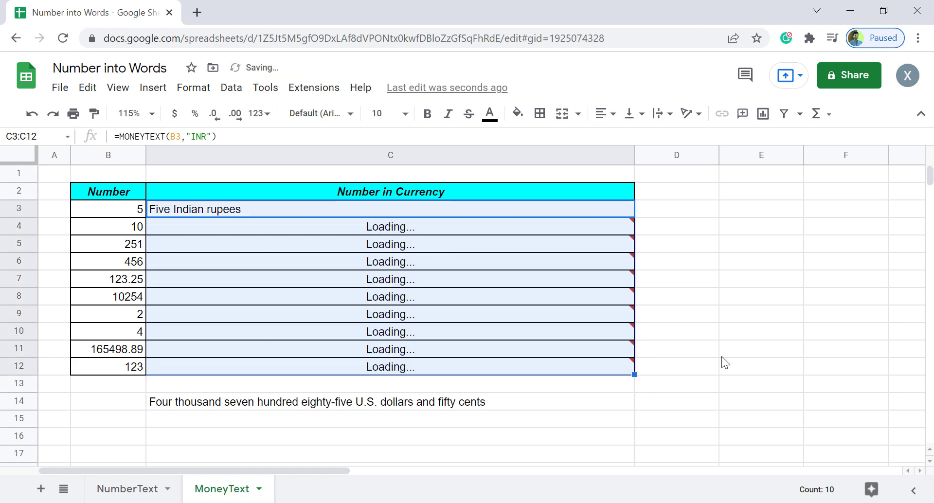
- Change the number in cell B4 to 35.50 and select its currency text in cell C4
{"action": "left_click", "coordinate": [98, 222]}
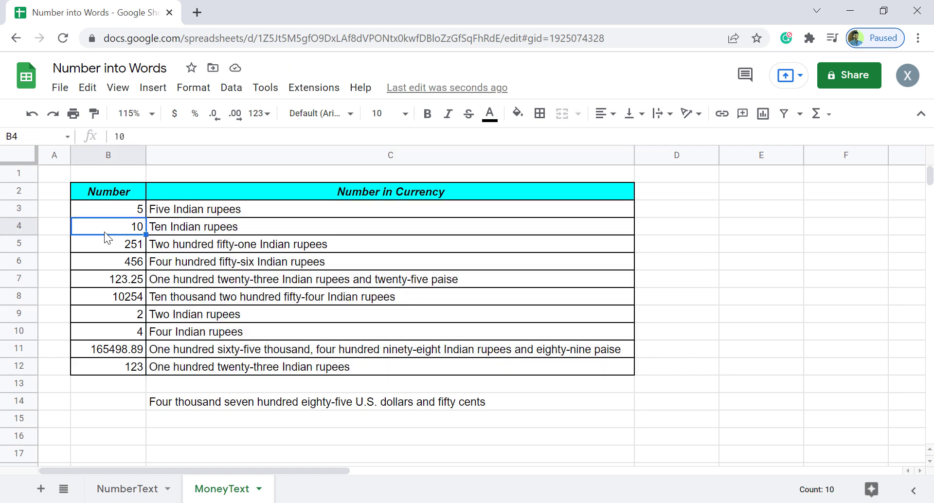
{"action": "type", "text": "35.50"}
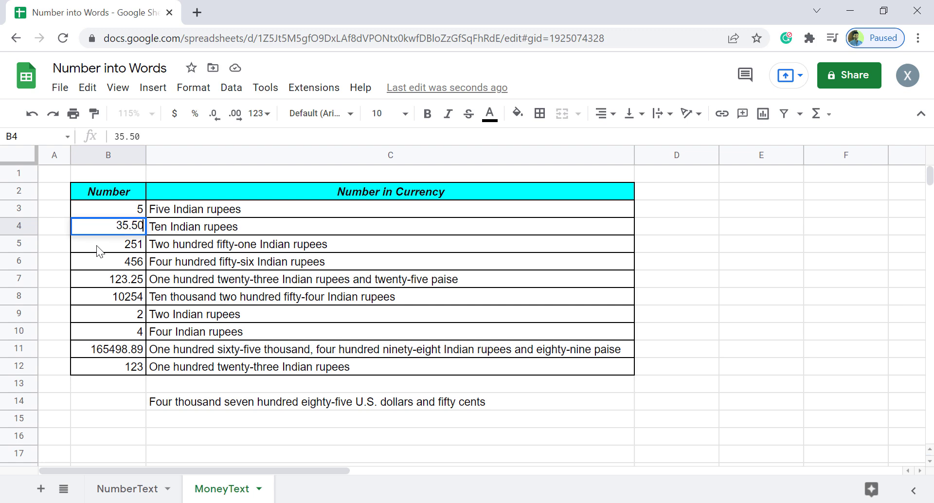
{"action": "key", "text": "Return"}
{"action": "left_click", "coordinate": [158, 230]}
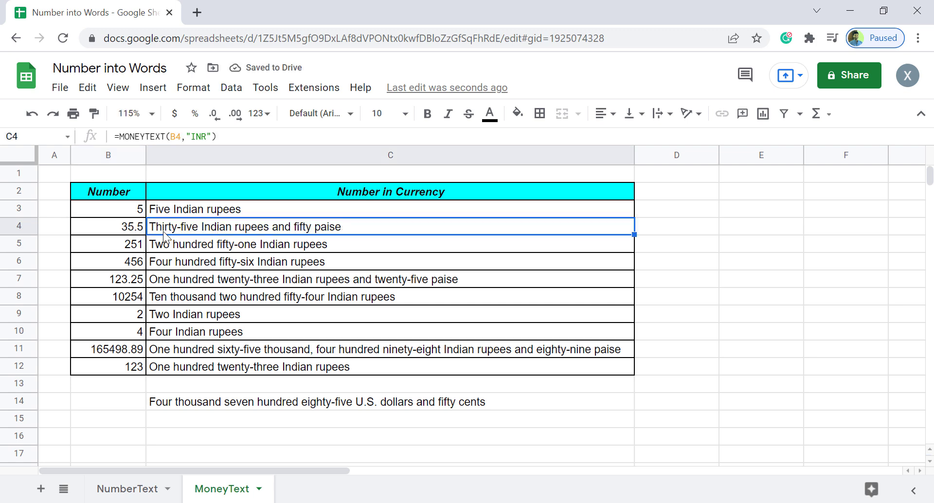